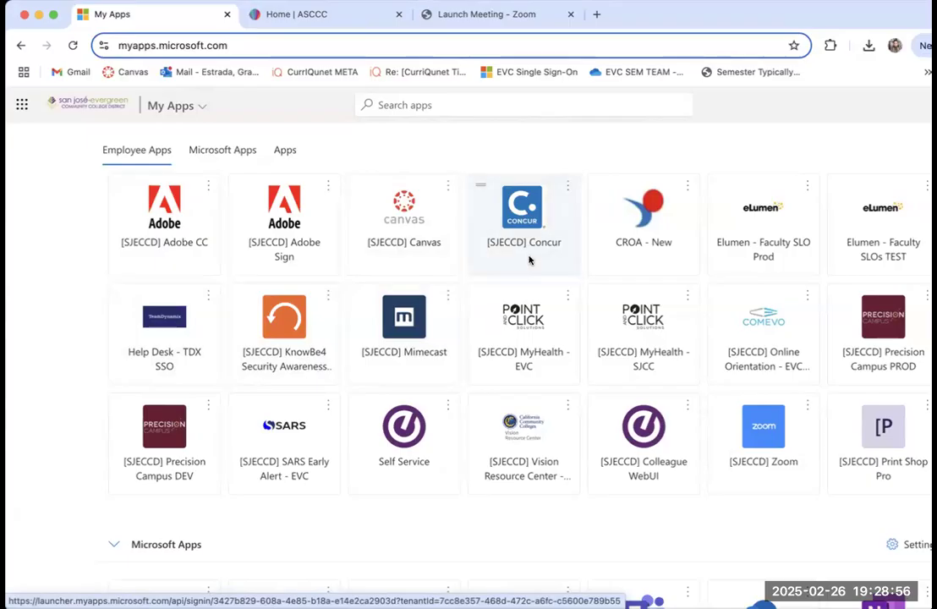
Step: Open Concur from the employee apps and sign in with the saved work e-mail address
click(529, 259)
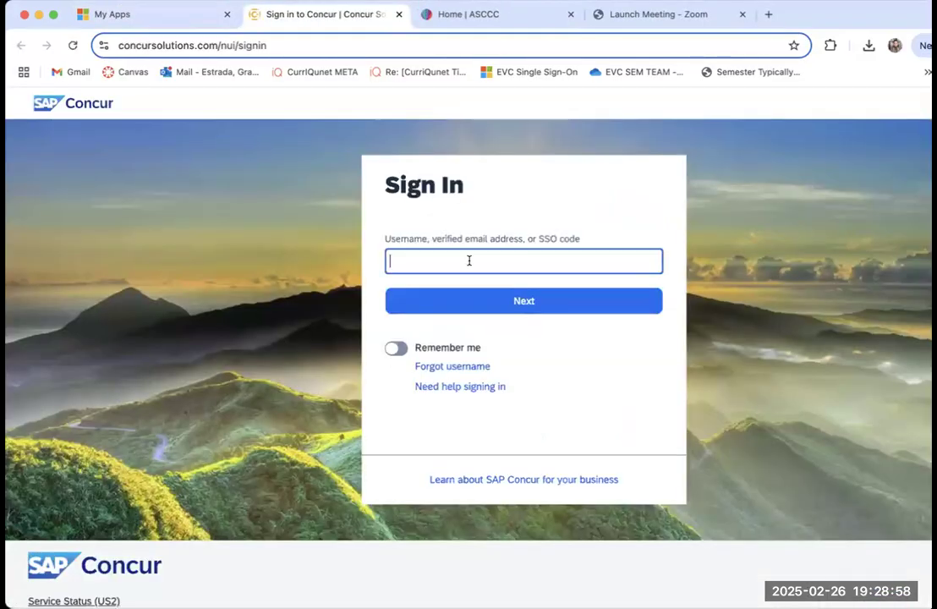
click(468, 261)
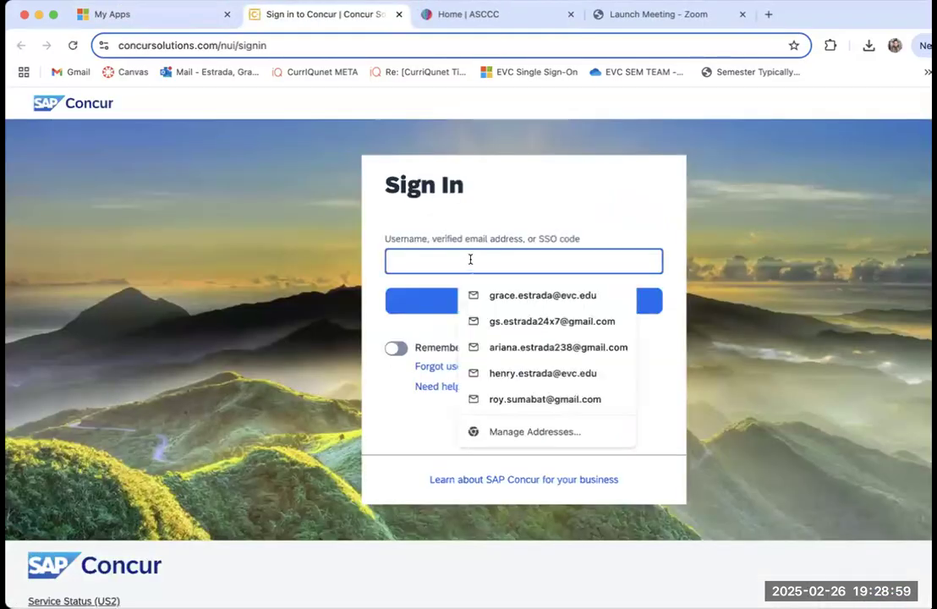
click(521, 297)
click(521, 302)
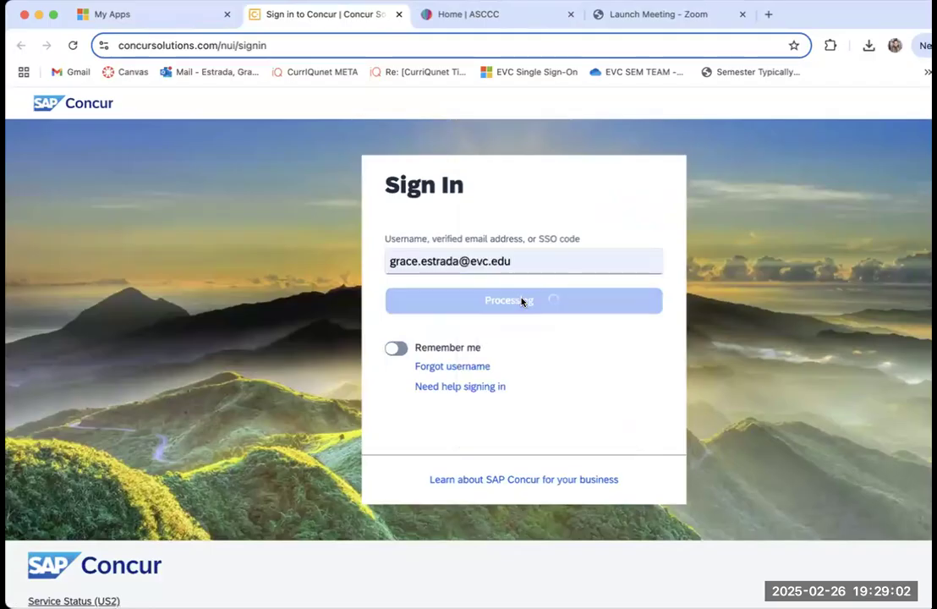
click(521, 315)
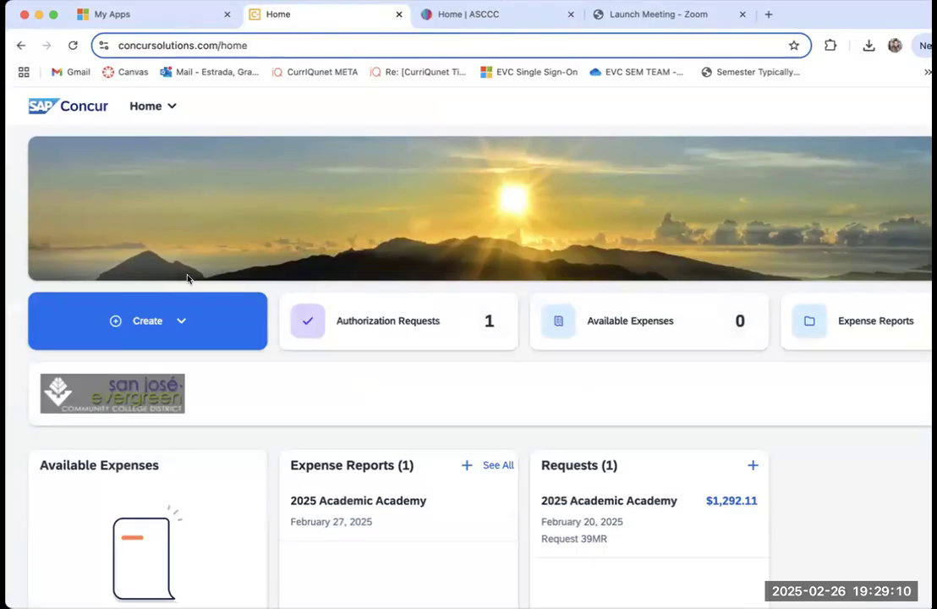
Step: Start a new travel request from the Concur home page
click(180, 321)
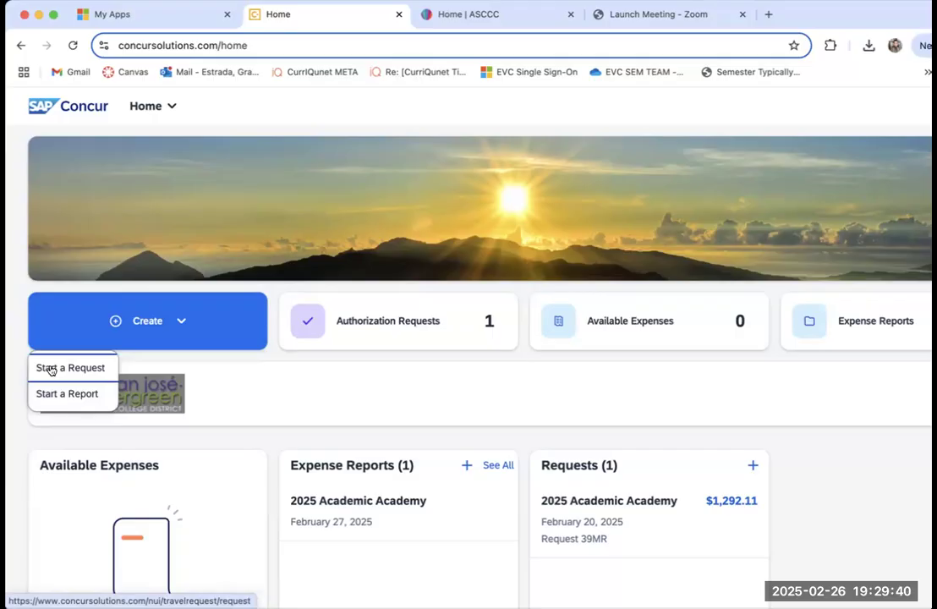
click(137, 328)
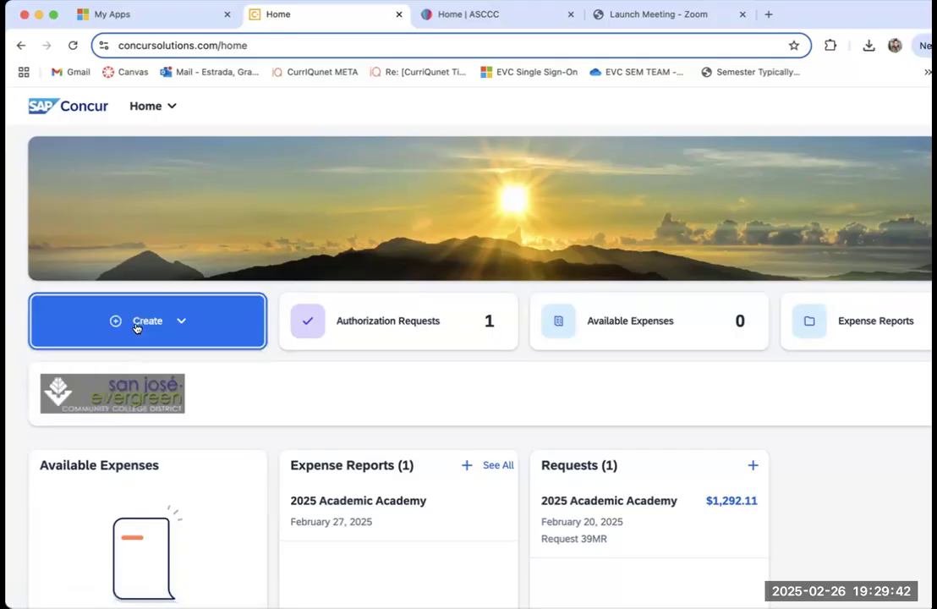
click(137, 327)
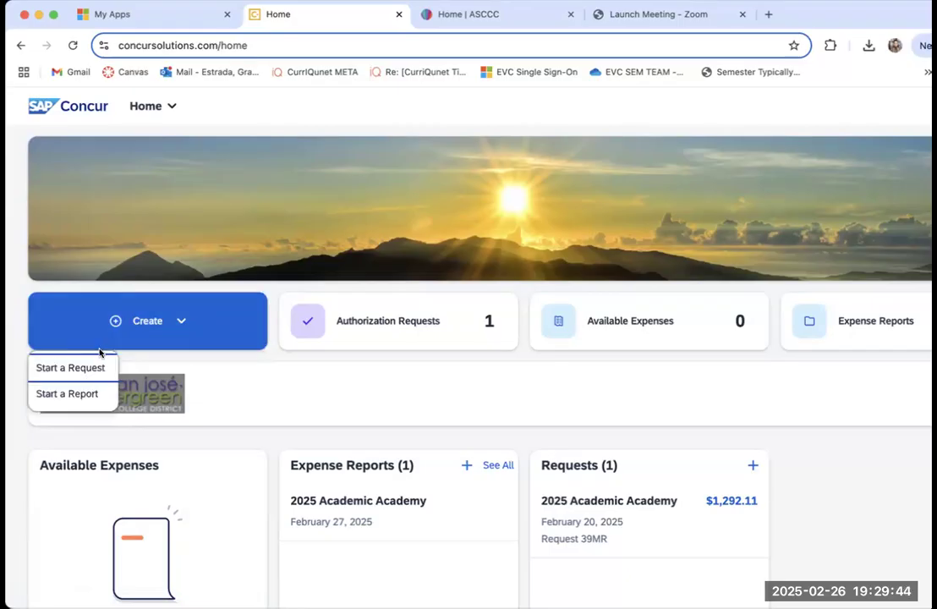
click(92, 369)
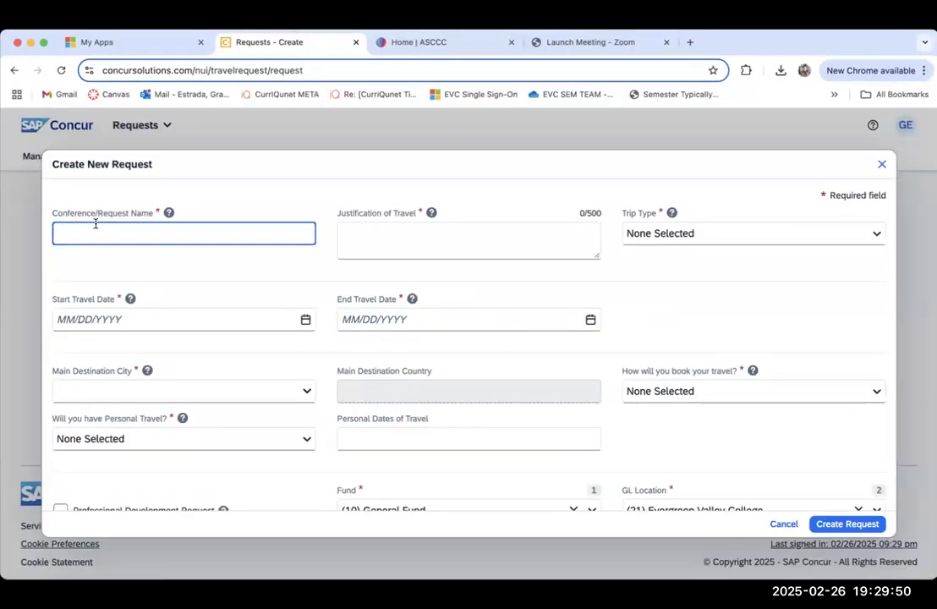
Step: Name the conference request "ASCCC Spring Plenary 2025"
click(112, 220)
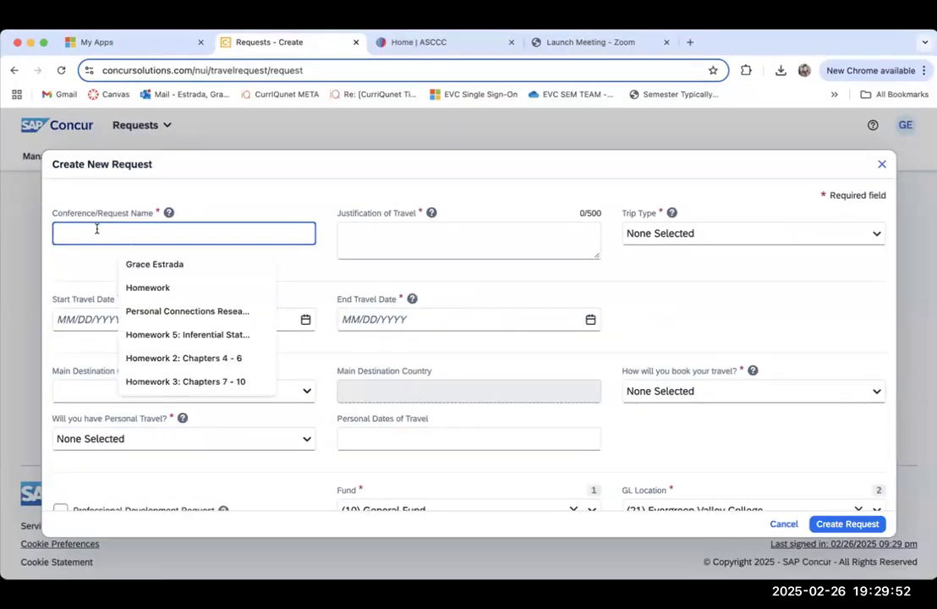
text(ary 2025)
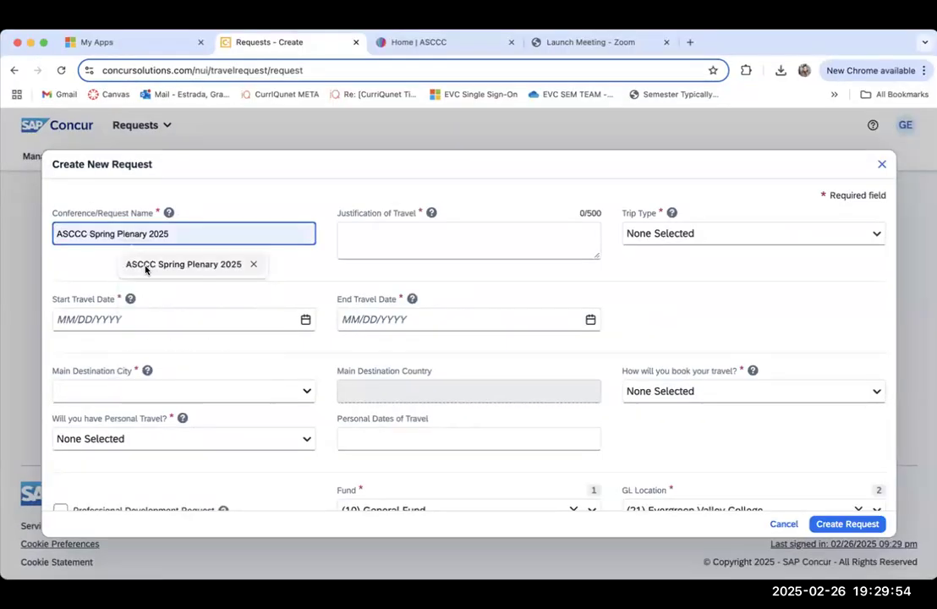
click(147, 267)
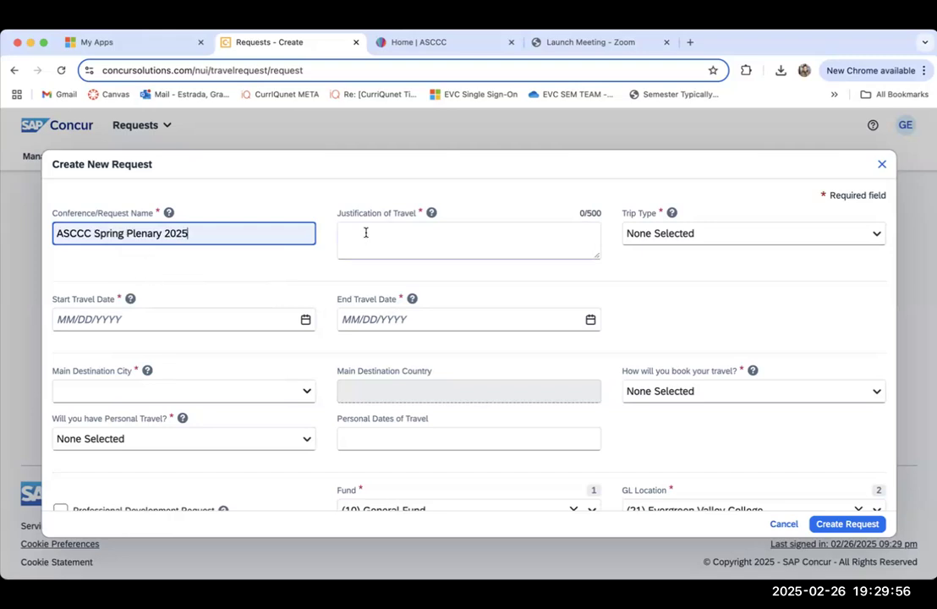
Step: Enter the justification "At-large Senator and Curriculum Chair – information from plenary will benefit EVC" and set the trip type to In State
click(3, 326)
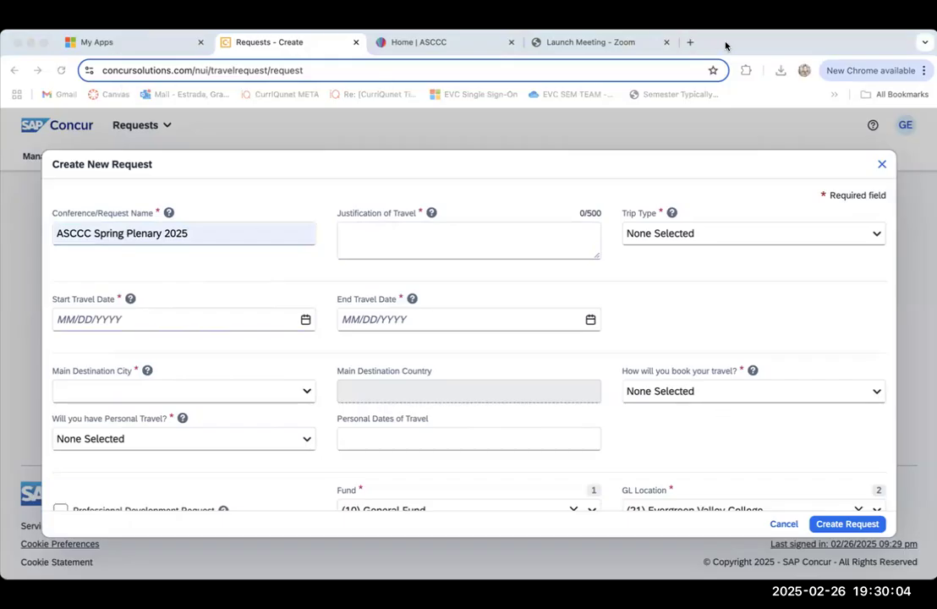
click(353, 245)
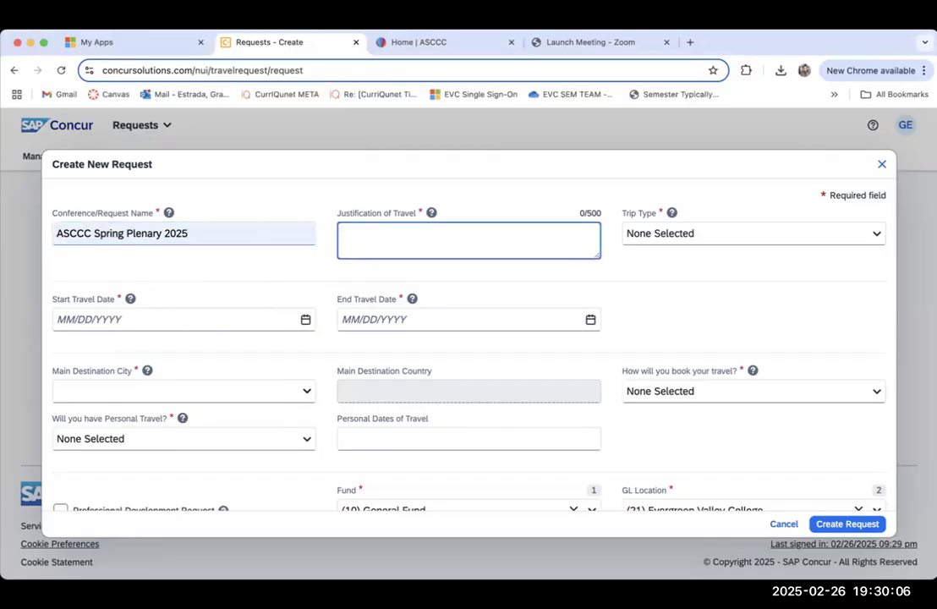
click(85, 17)
click(99, 102)
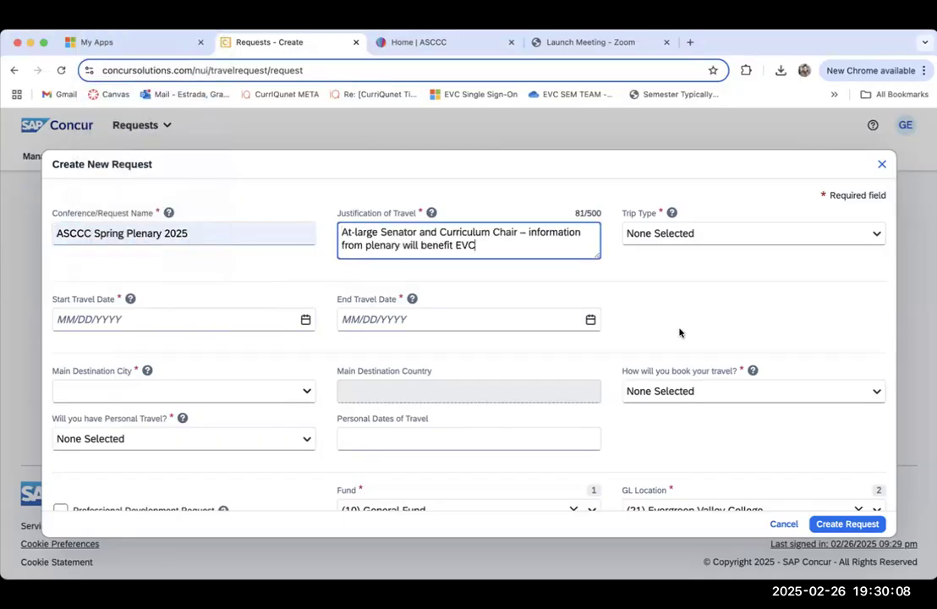
click(717, 233)
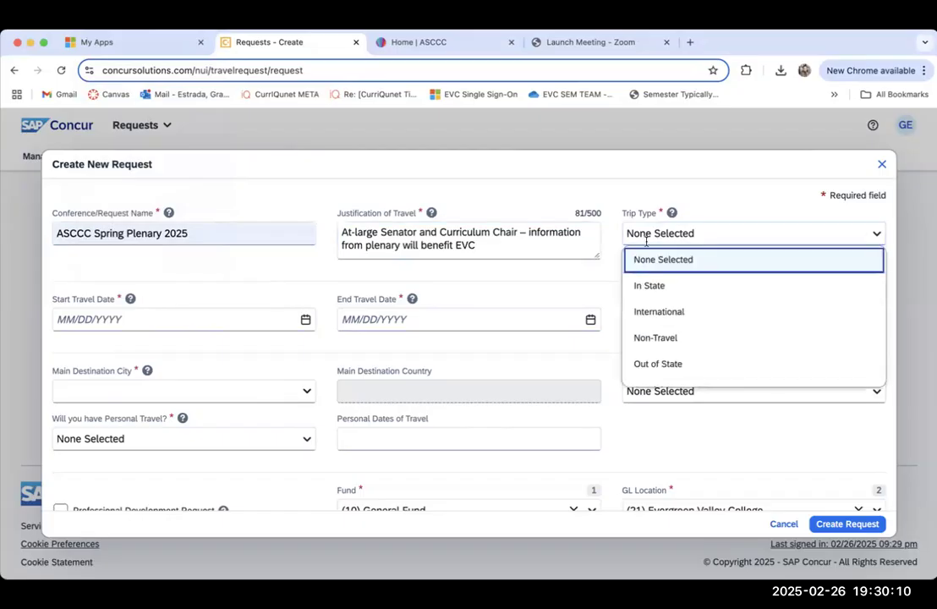
click(647, 287)
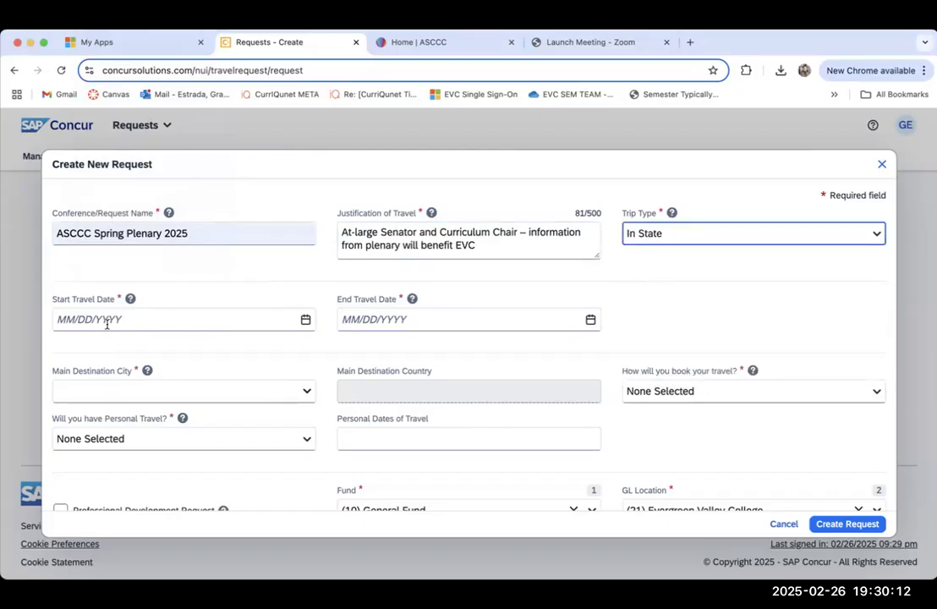
Step: Set the start travel date to 04/23/2025
click(305, 318)
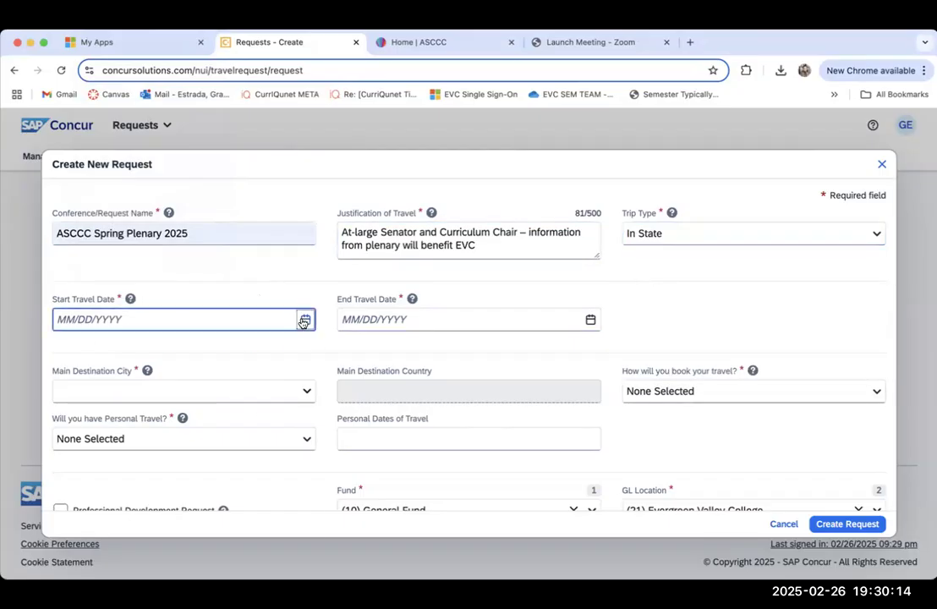
click(289, 357)
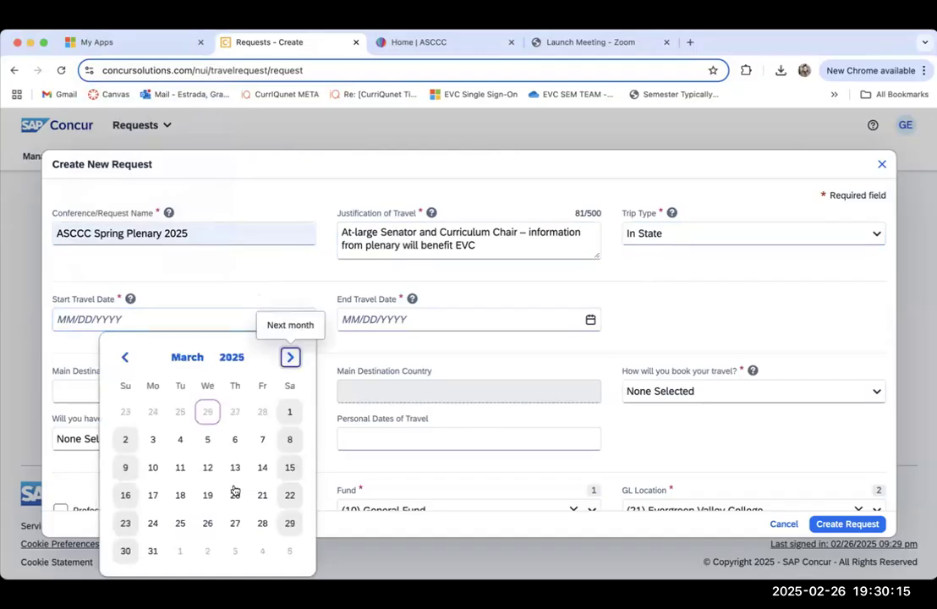
click(290, 356)
click(290, 356)
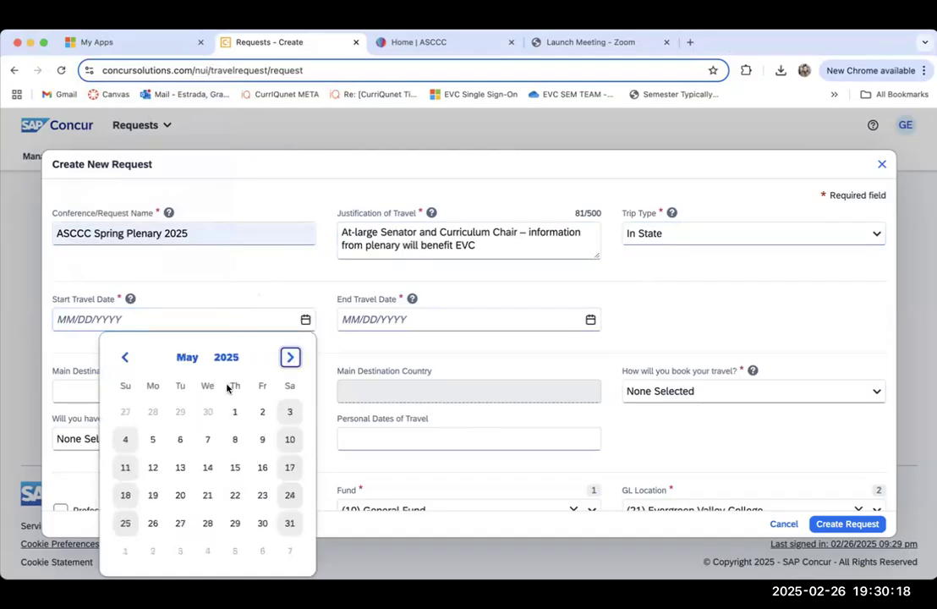
click(124, 357)
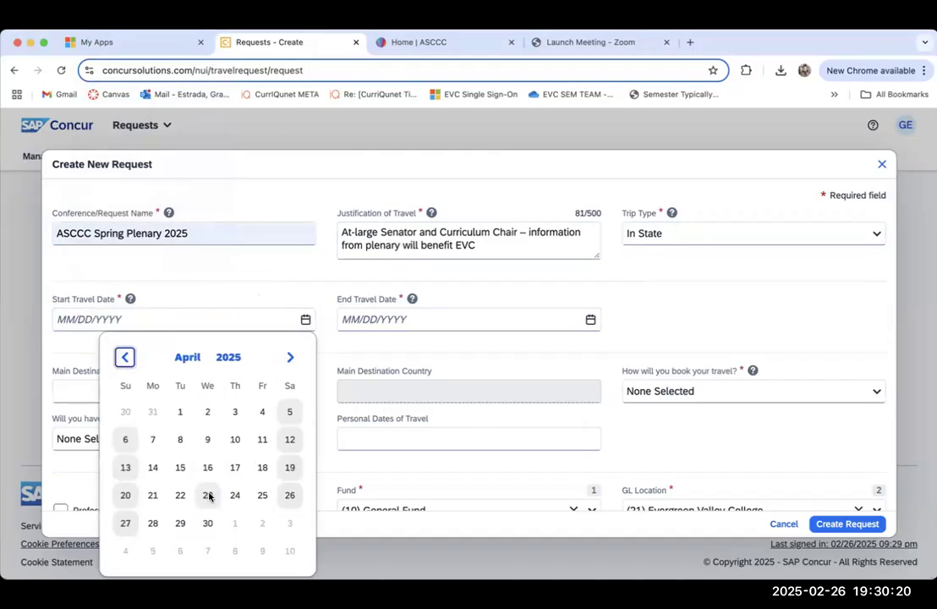
click(208, 495)
Step: Set the end travel date to 04/26/2025
click(590, 319)
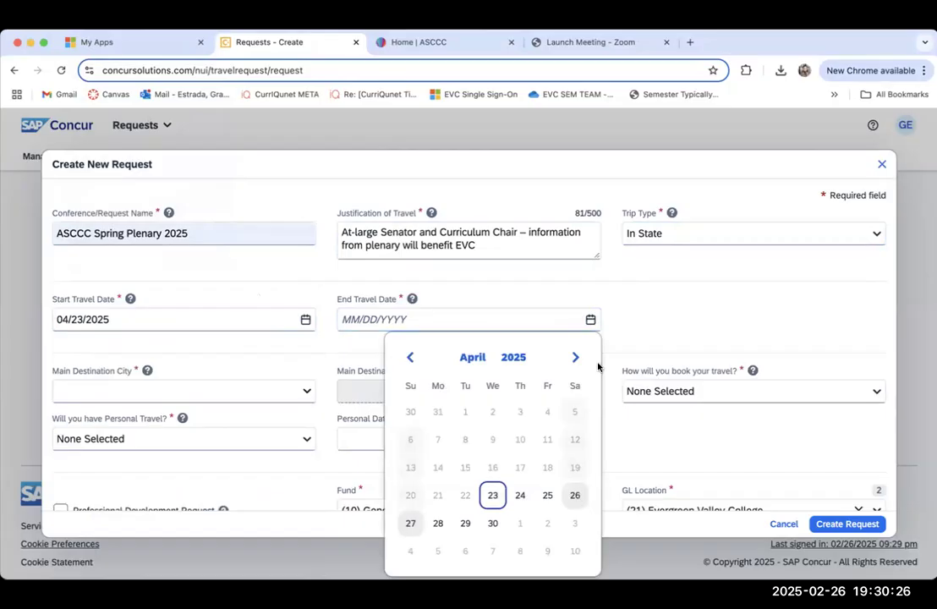
scroll(593, 347, down, 1)
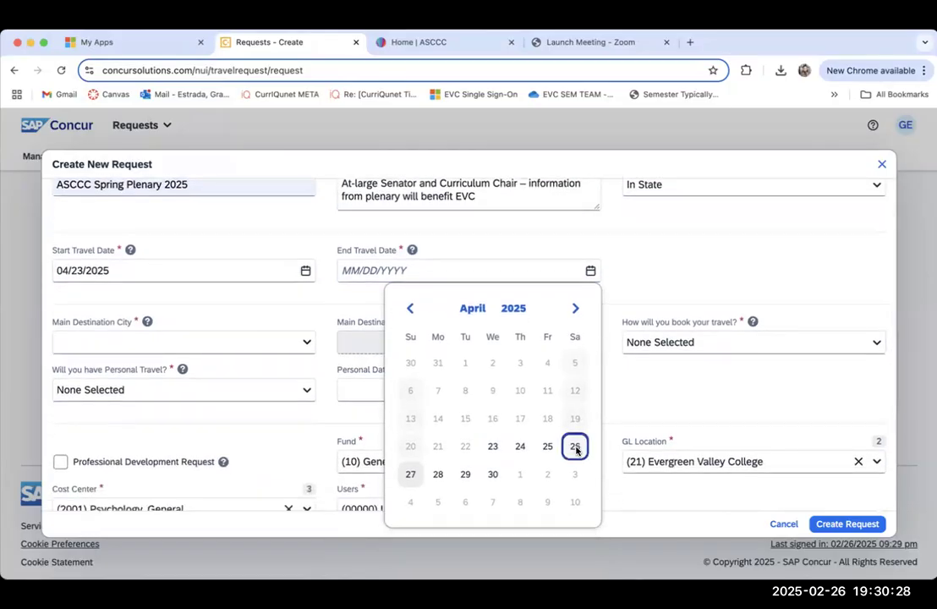
click(575, 448)
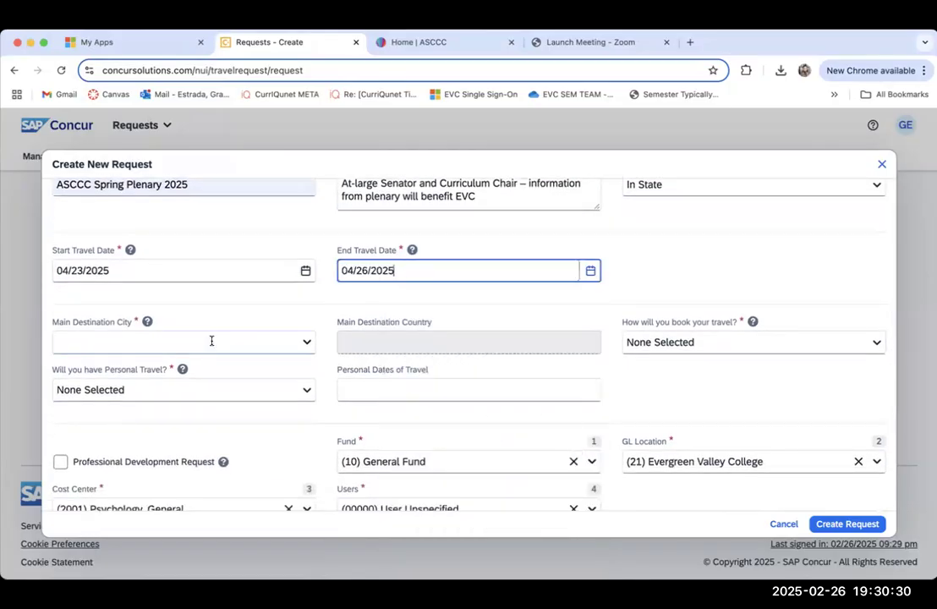
Step: Set the main destination city to Irvine, California
click(211, 342)
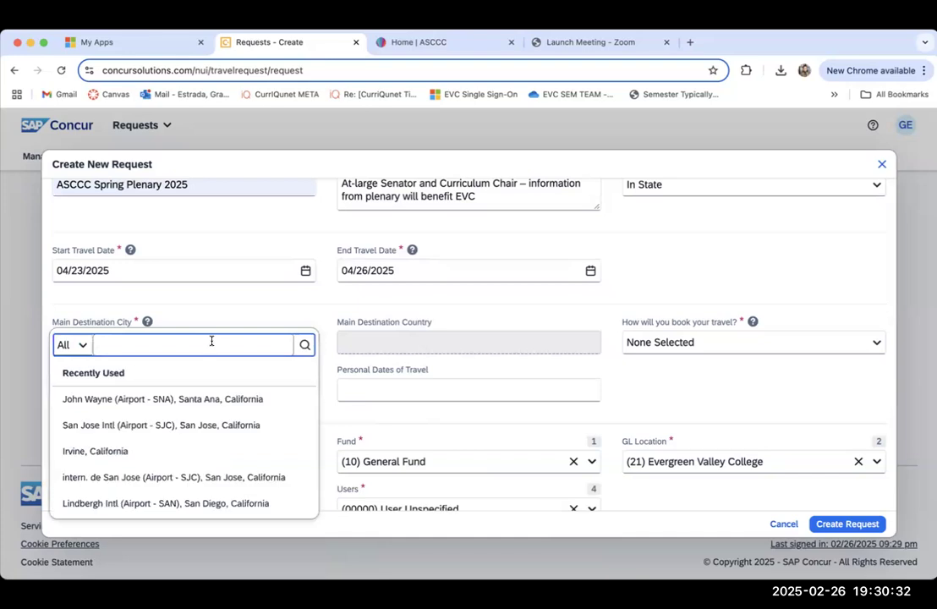
text(I)
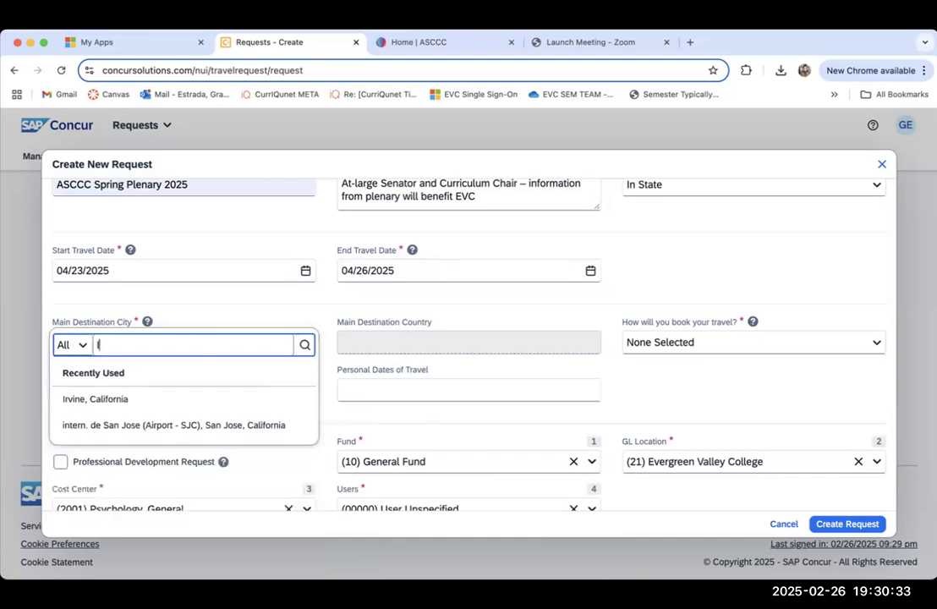
click(121, 397)
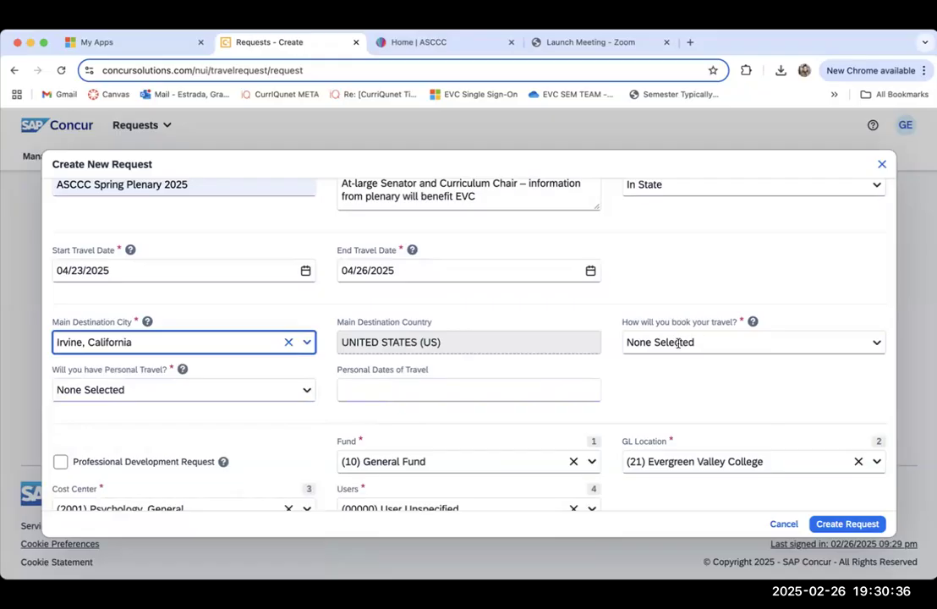
Step: Set the travel booking method to Self-Booked and answer No to personal travel
click(723, 344)
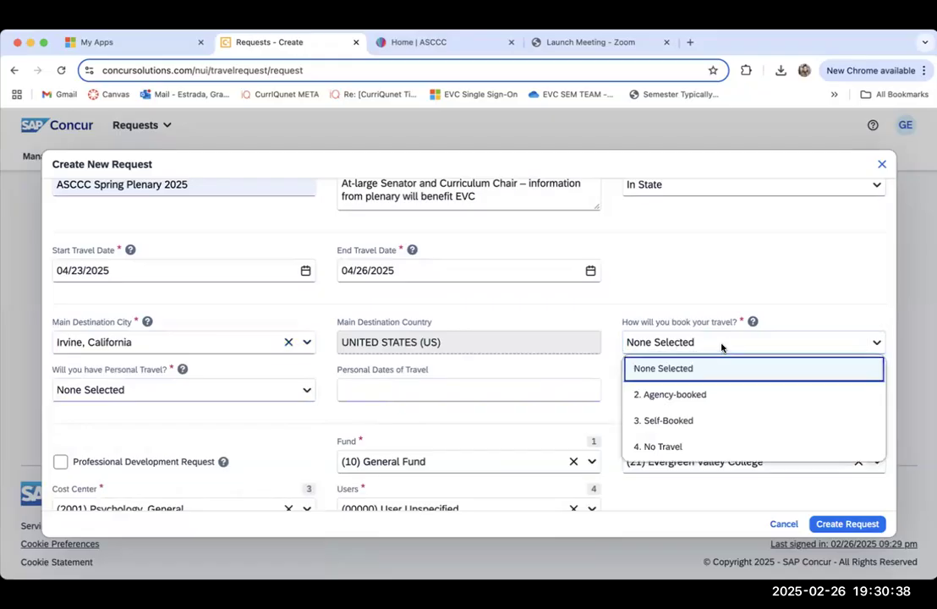
click(701, 421)
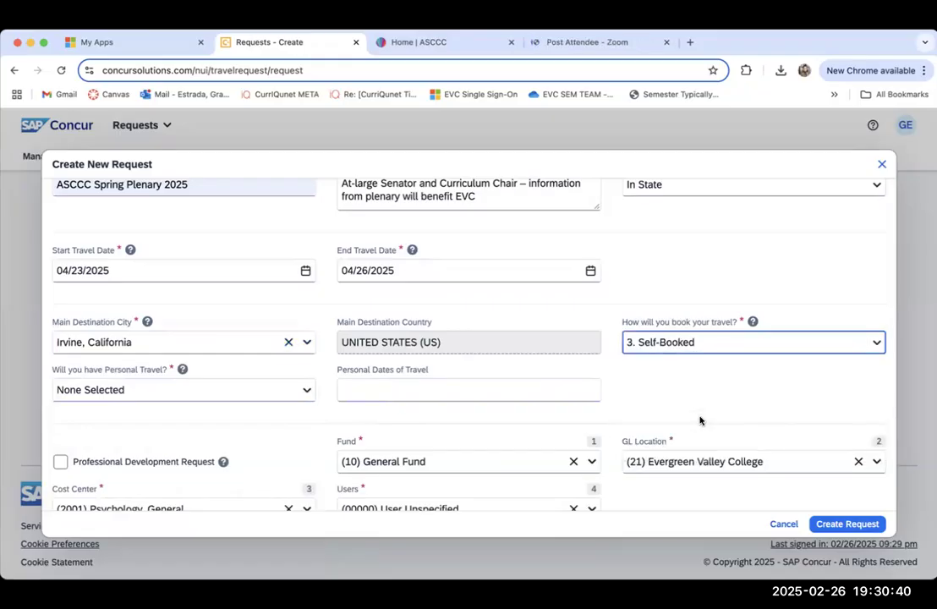
click(191, 390)
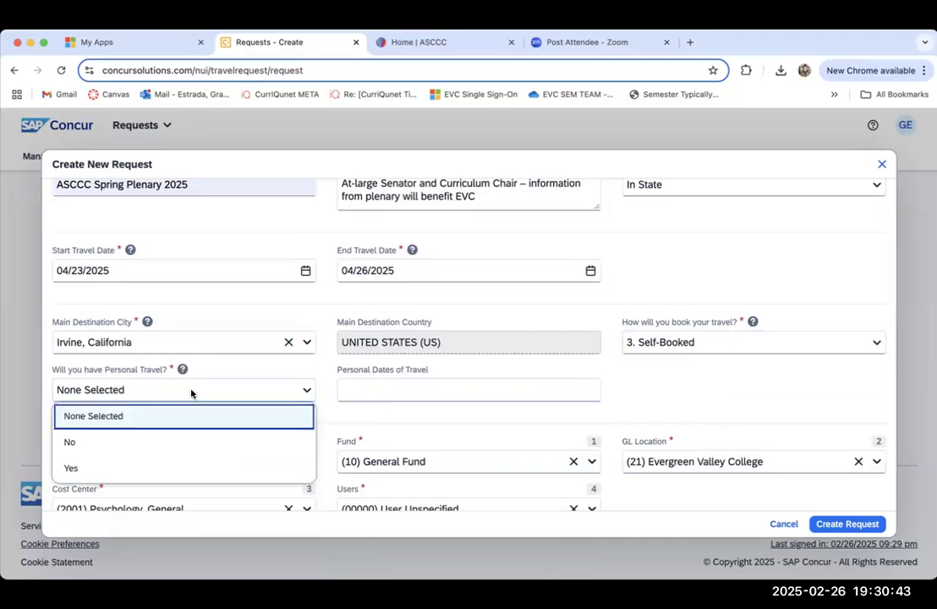
click(67, 442)
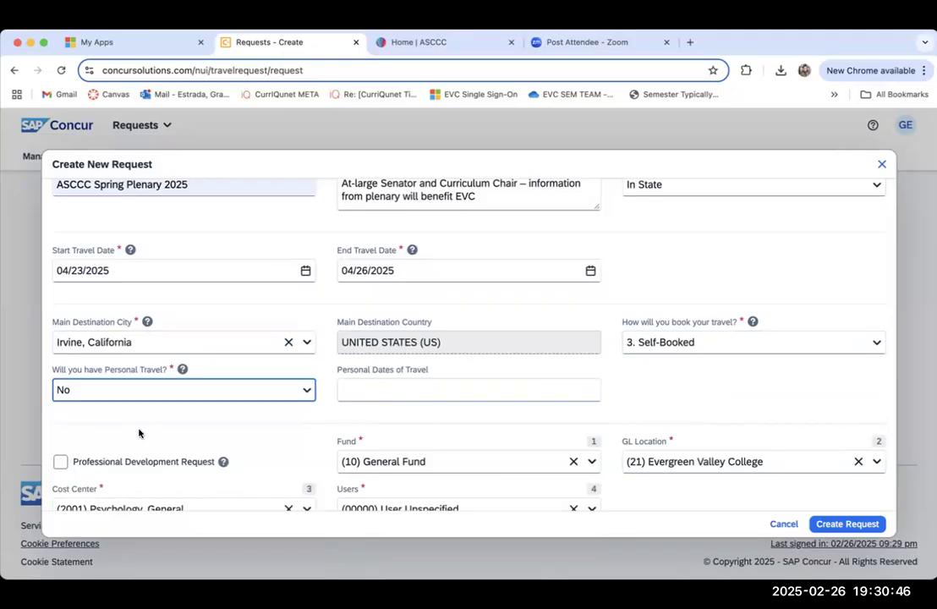
Step: Change the request's cost center to (6005) Academic Senate
scroll(139, 432, down, 2)
scroll(140, 433, down, 1)
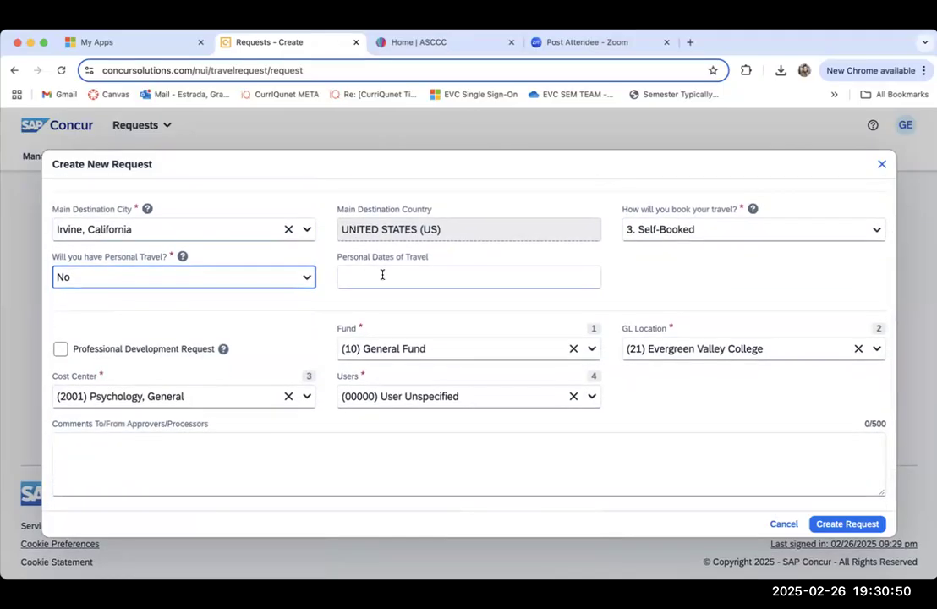
scroll(360, 306, down, 1)
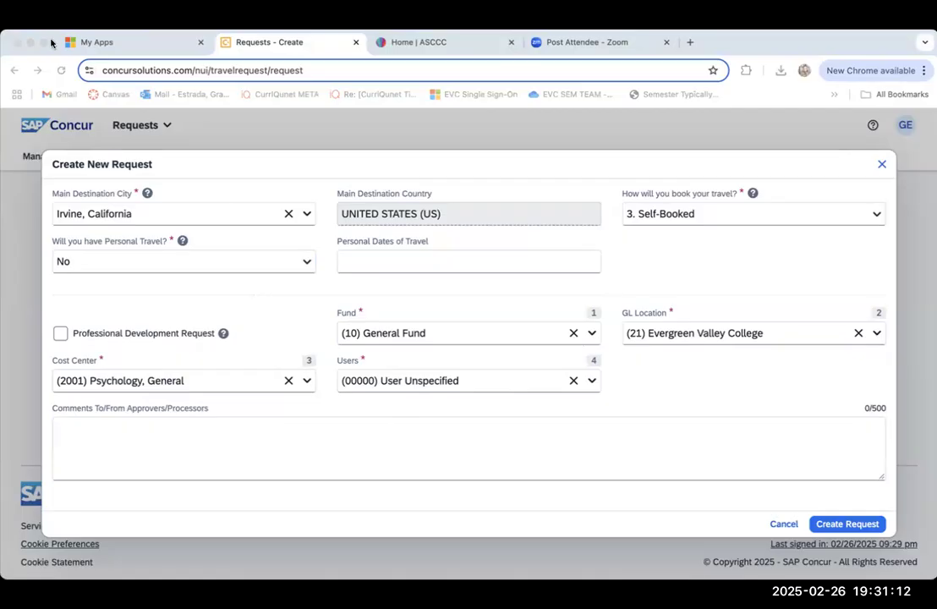
click(700, 36)
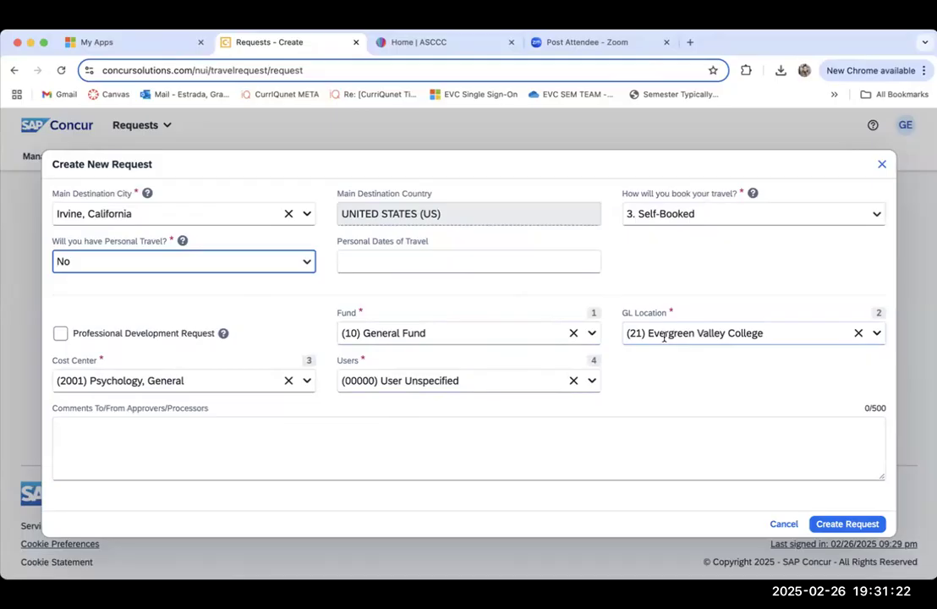
click(217, 386)
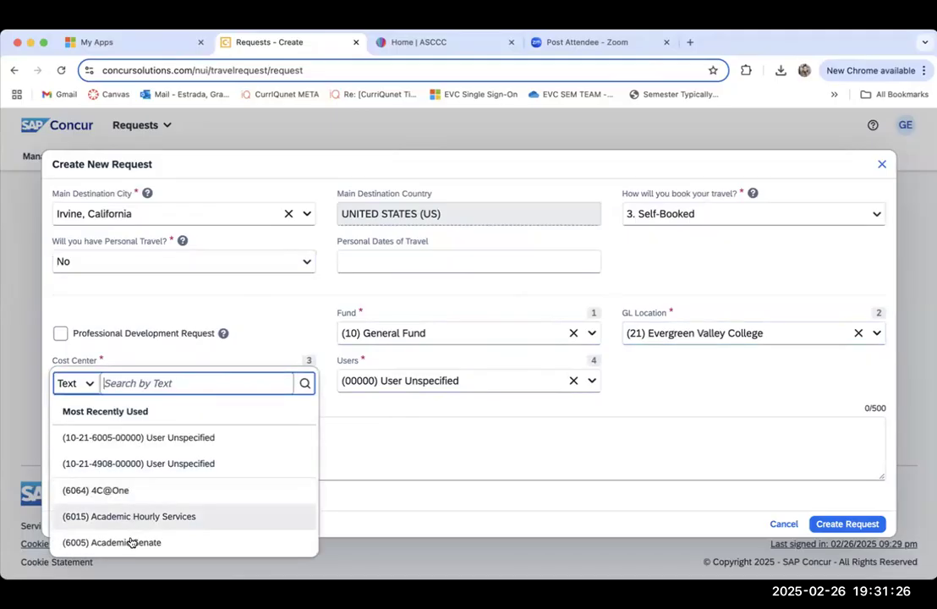
click(130, 541)
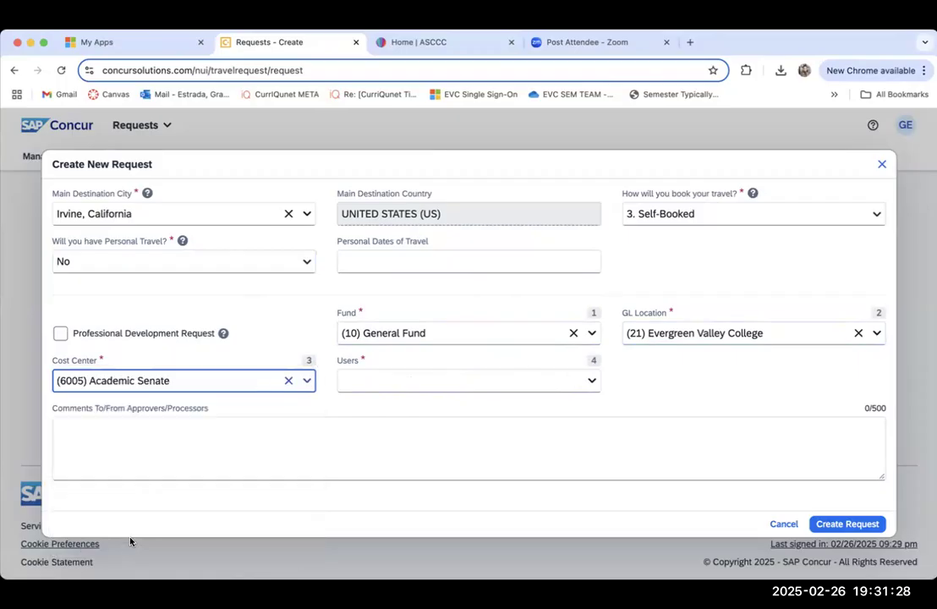
Step: Set Users to (00000) User Unspecified and enter the approver comment "Travel approved by the EVC Academic Senate"
click(363, 381)
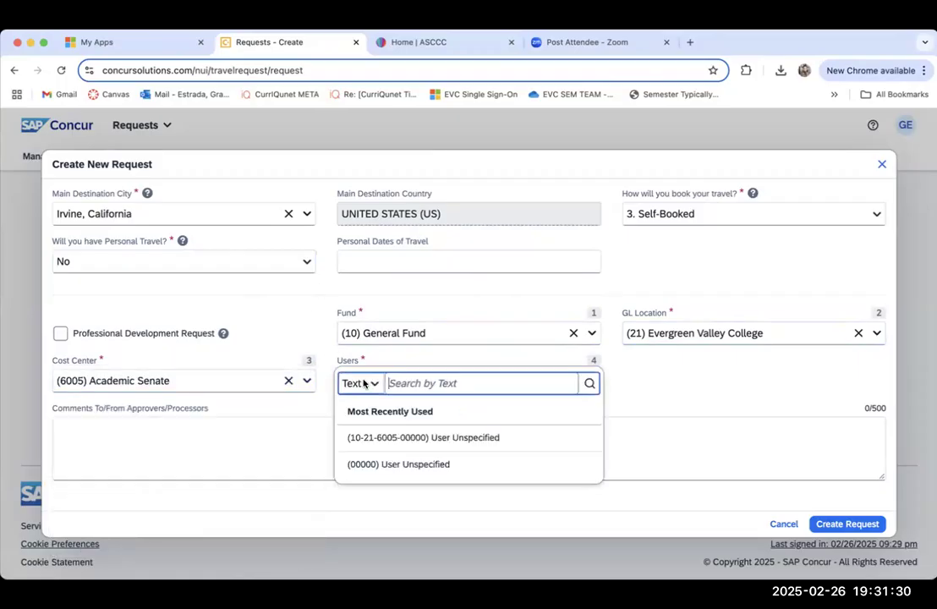
click(371, 463)
click(190, 451)
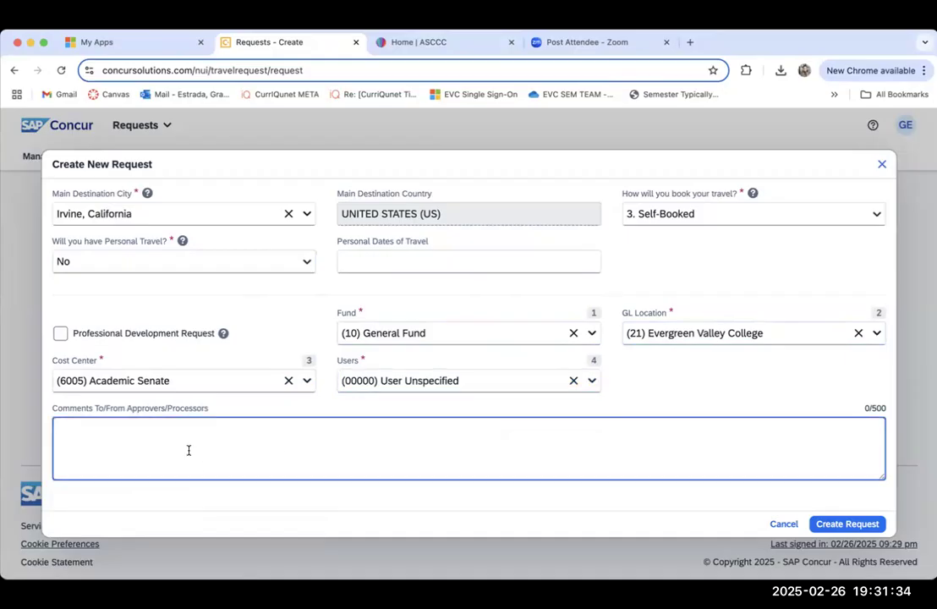
text(Travel approved by y)
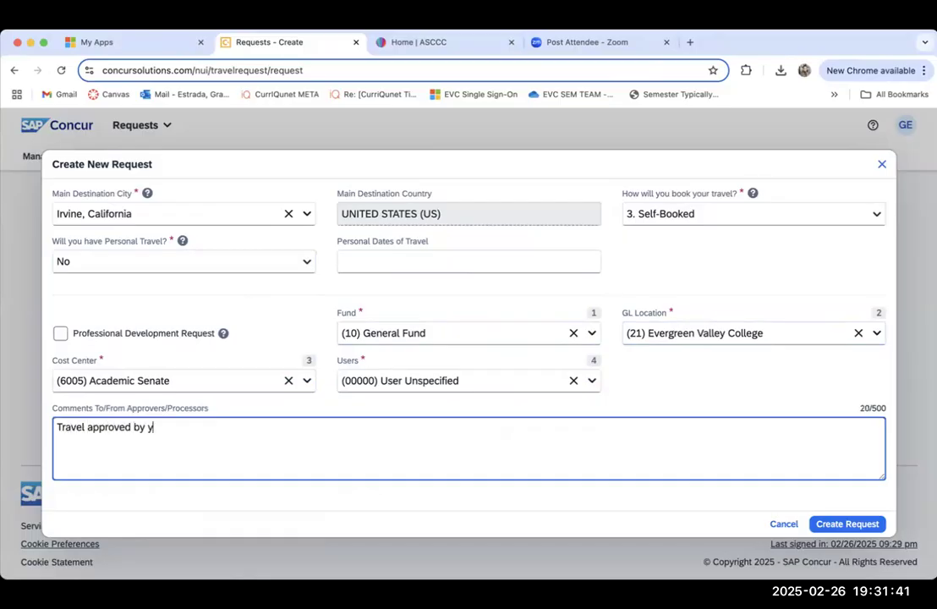
key(BackSpace)
text(the EVC Academic)
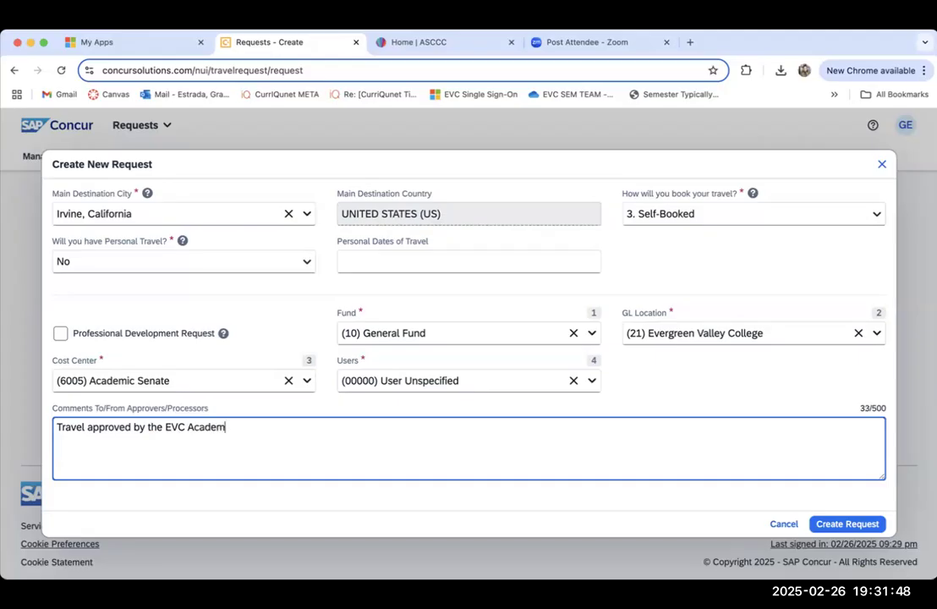
text( Senate)
Step: Review the completed request form and create the travel request
scroll(635, 382, up, 4)
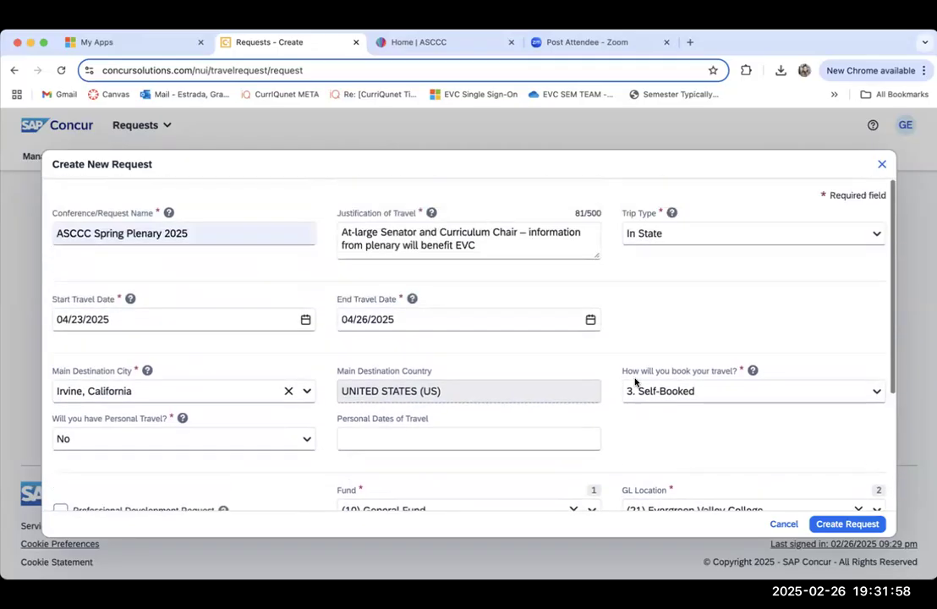
scroll(634, 382, down, 5)
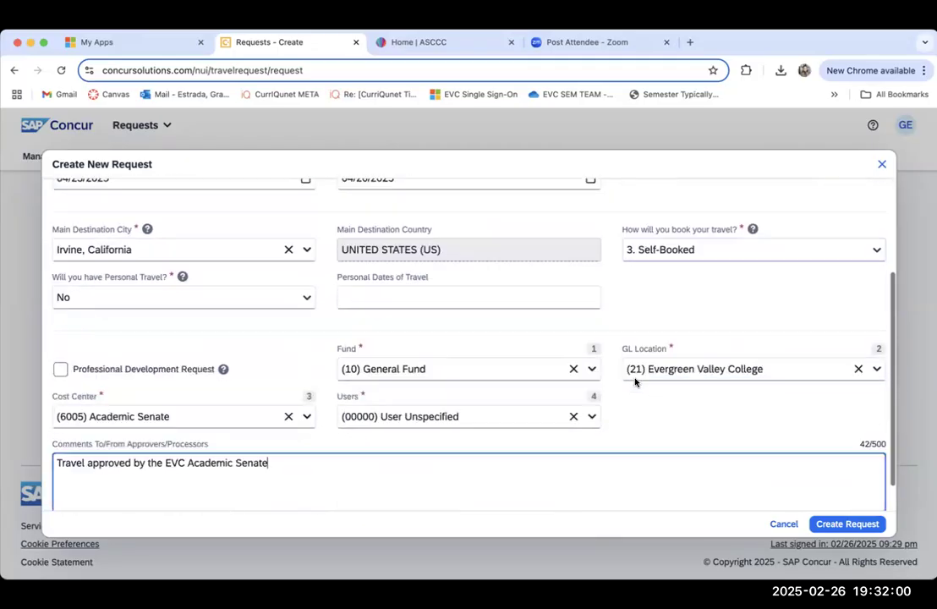
click(840, 524)
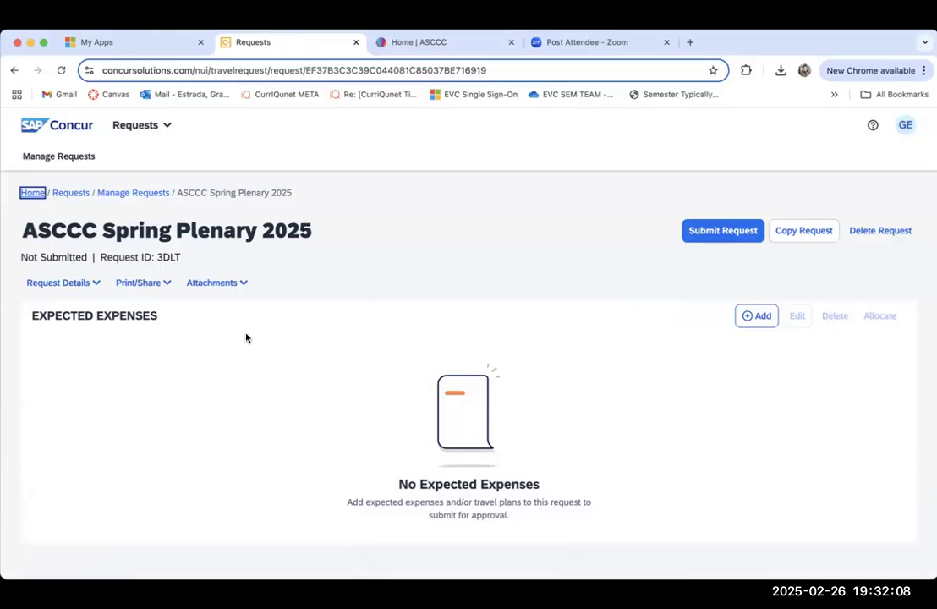
Step: Upload and attach the first supporting document to the travel request
click(213, 283)
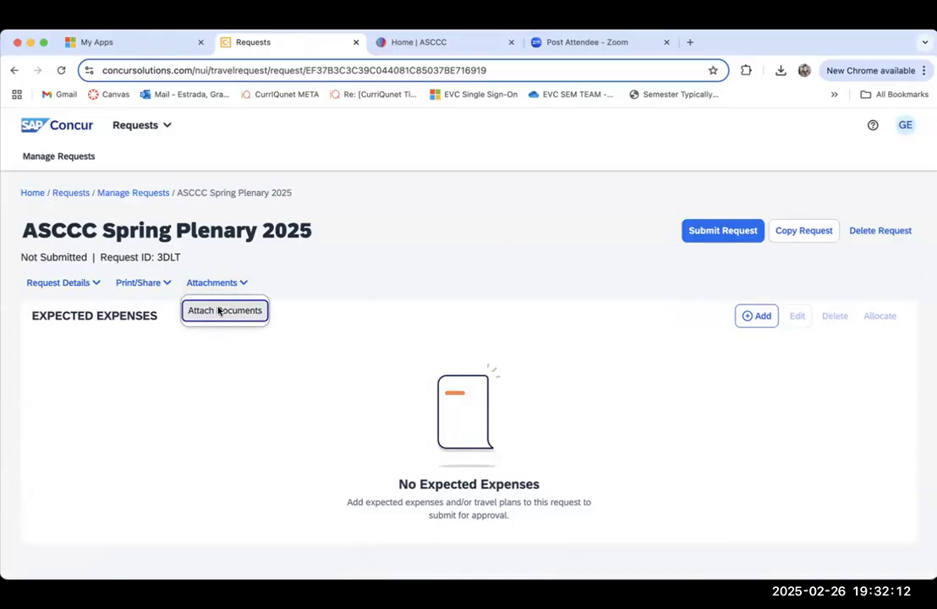
click(218, 310)
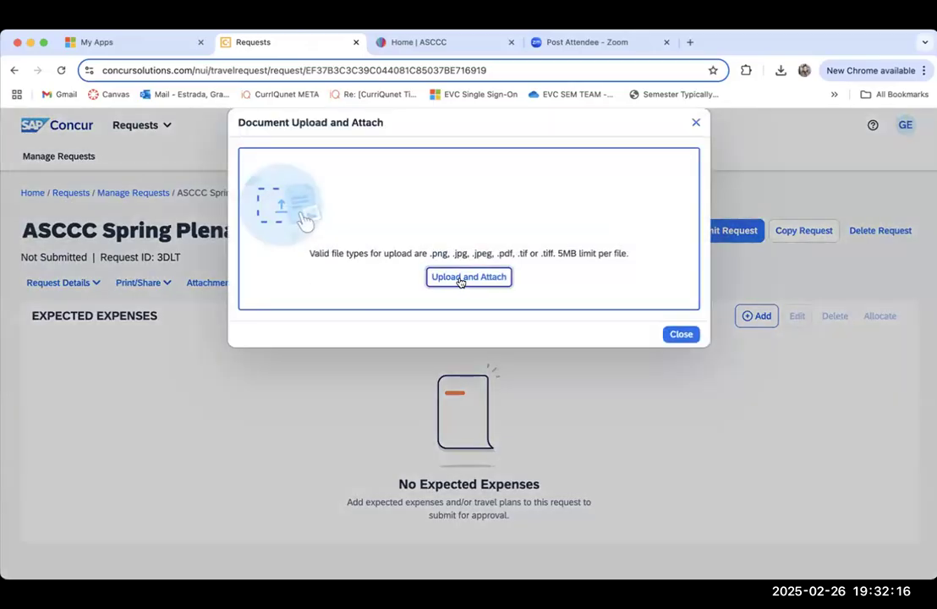
click(457, 279)
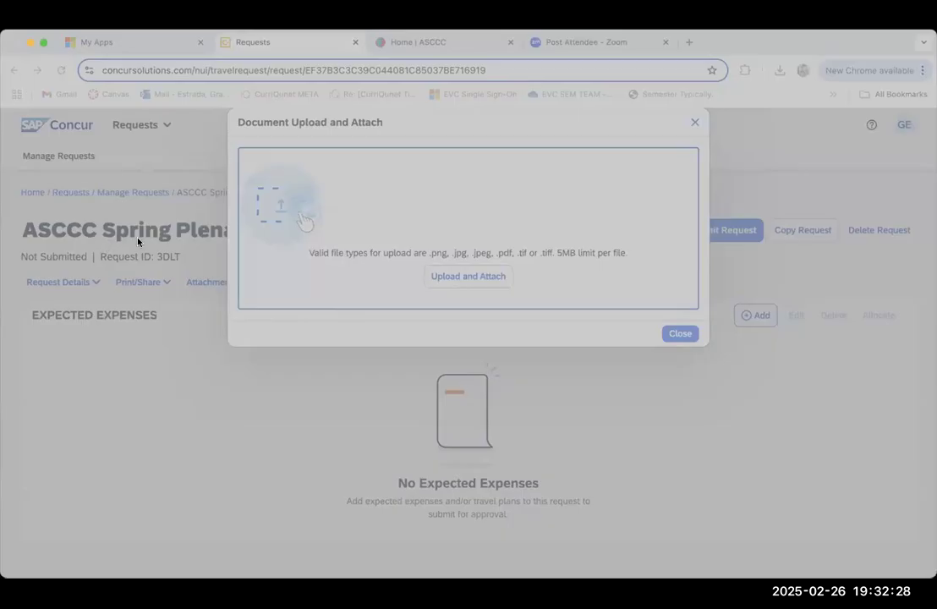
click(902, 529)
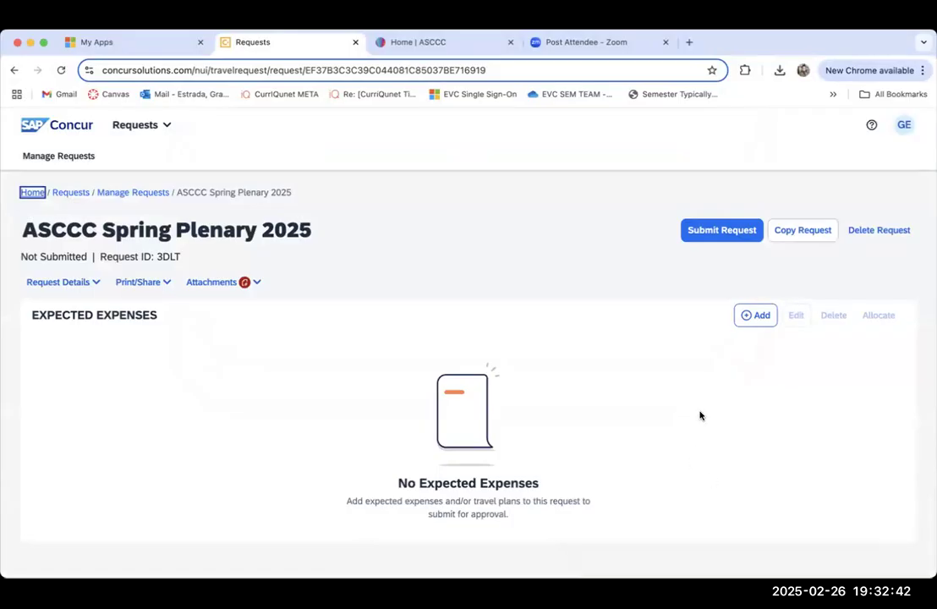
Step: Upload and attach a second supporting document to the request
click(207, 283)
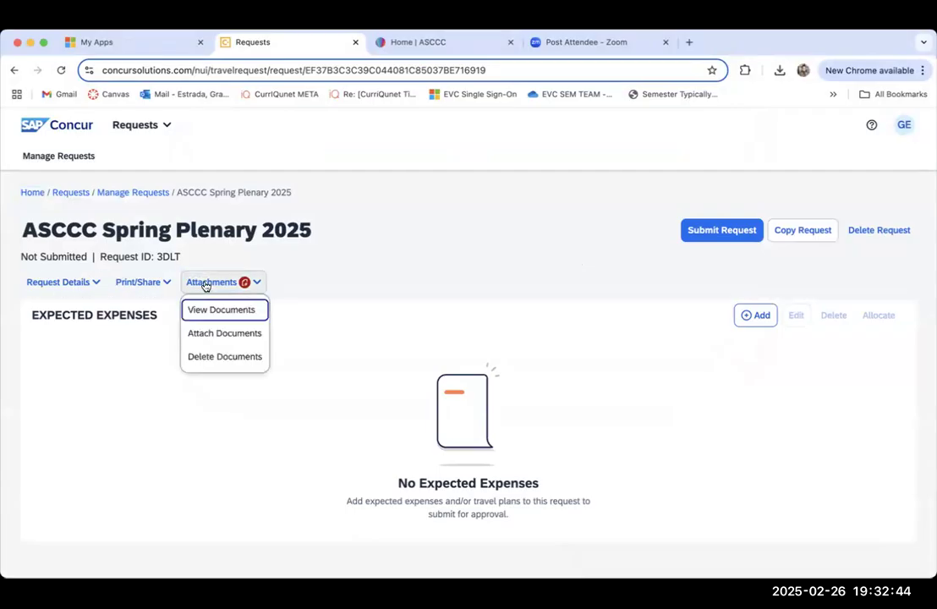
click(205, 334)
click(452, 269)
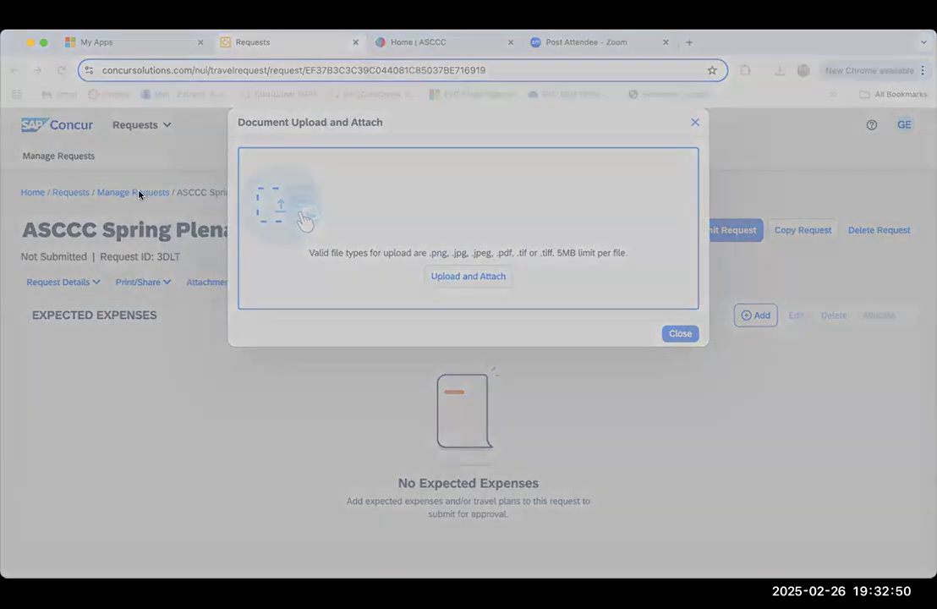
click(900, 520)
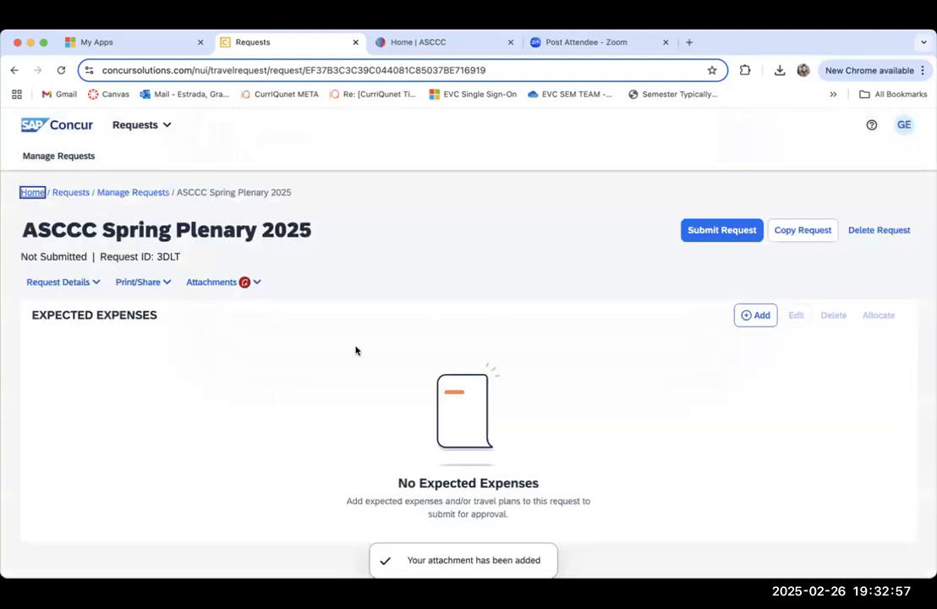
Step: Upload and attach a third supporting document to the request
click(215, 283)
click(217, 332)
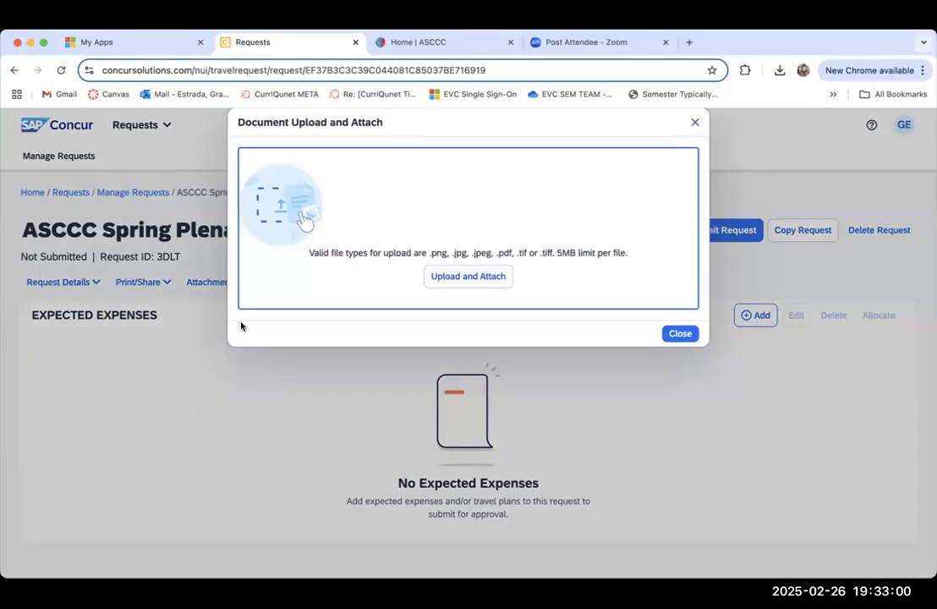
click(454, 280)
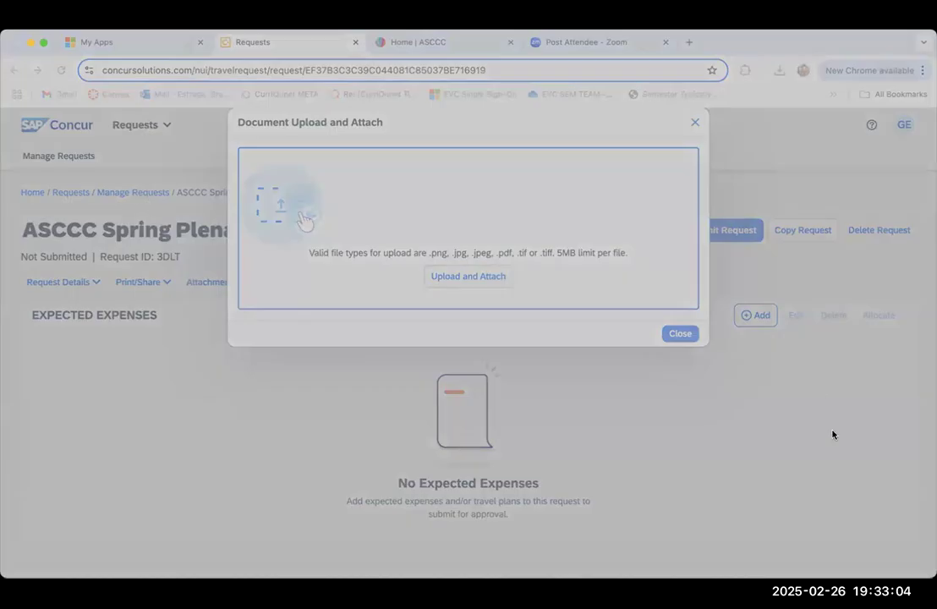
click(895, 521)
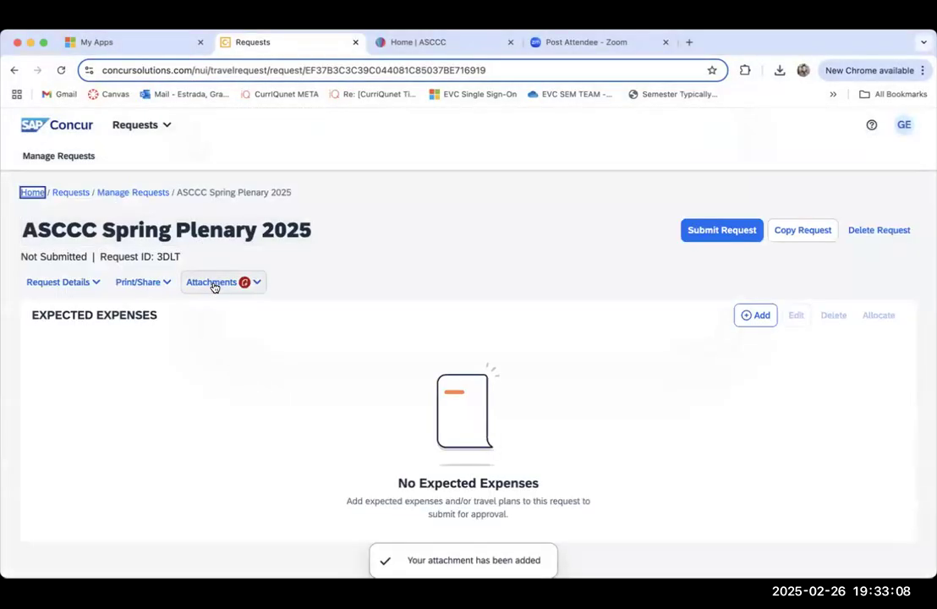
Step: Upload and attach a fourth supporting document to the request
click(214, 284)
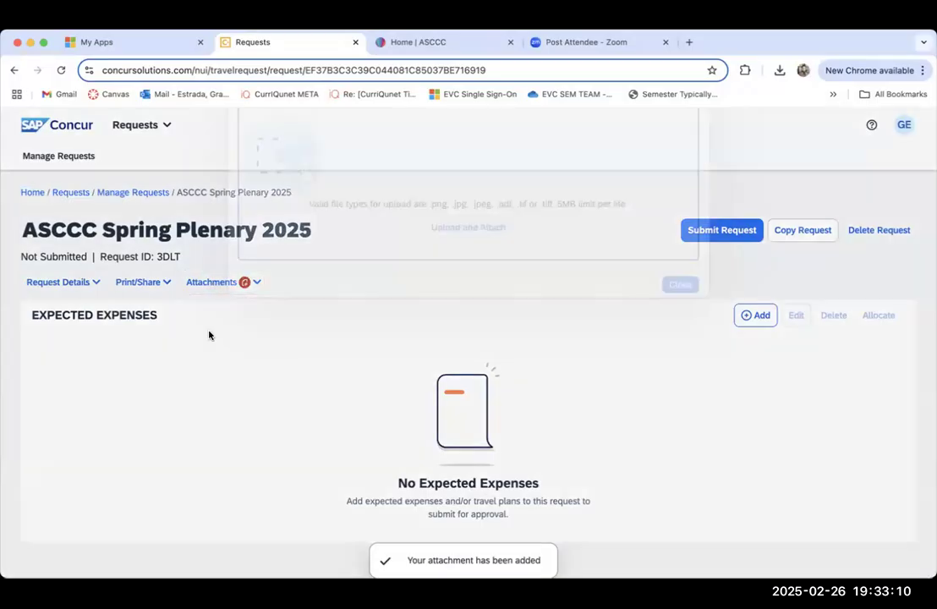
click(210, 333)
click(442, 276)
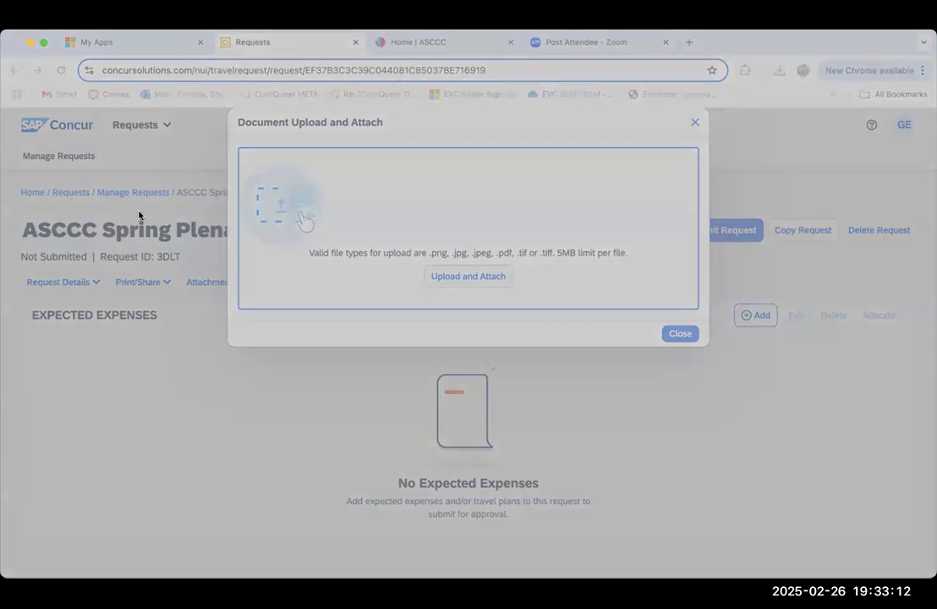
click(897, 530)
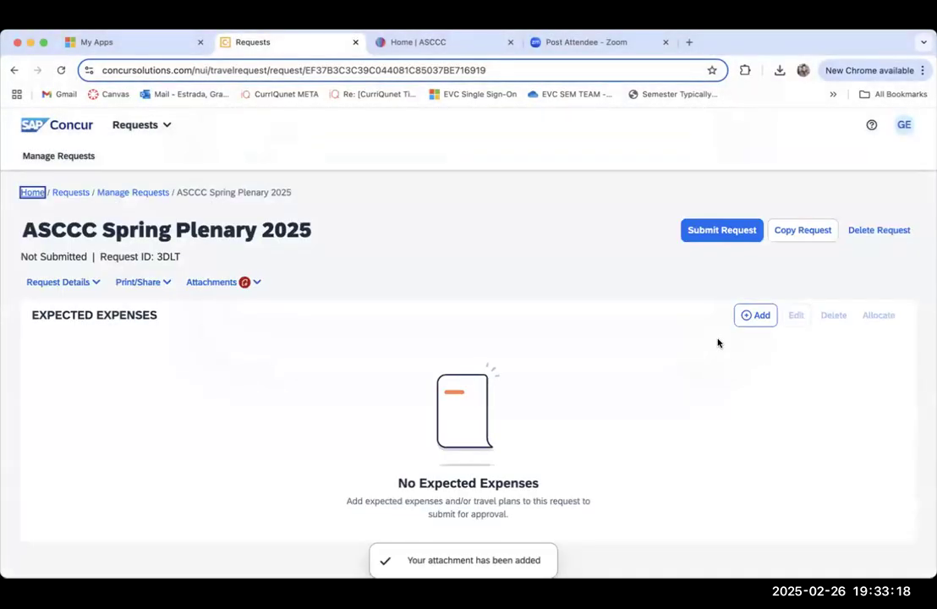
Step: Add a Hotel Reservation as an expected expense and enter 4:00 as its check-in time
click(759, 317)
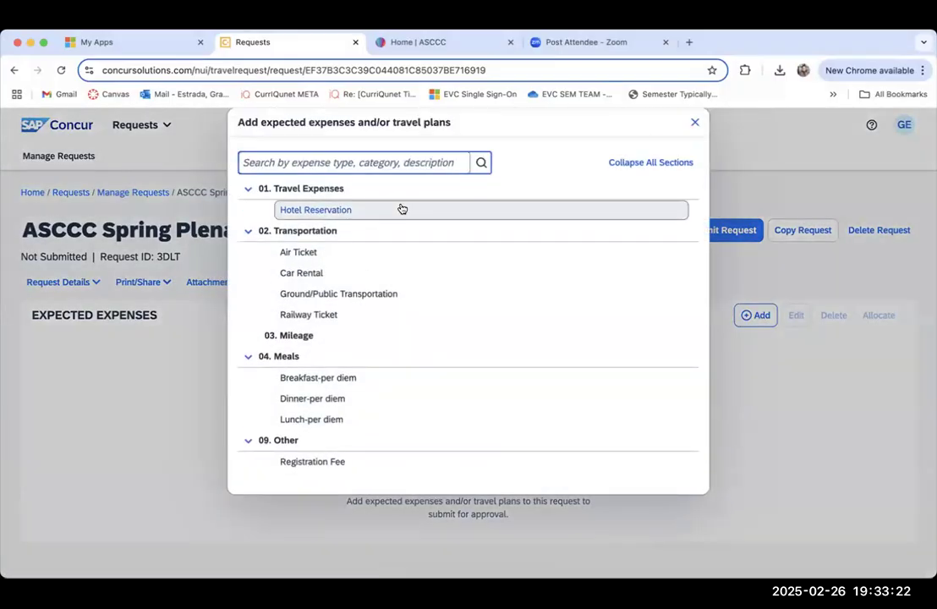
click(313, 210)
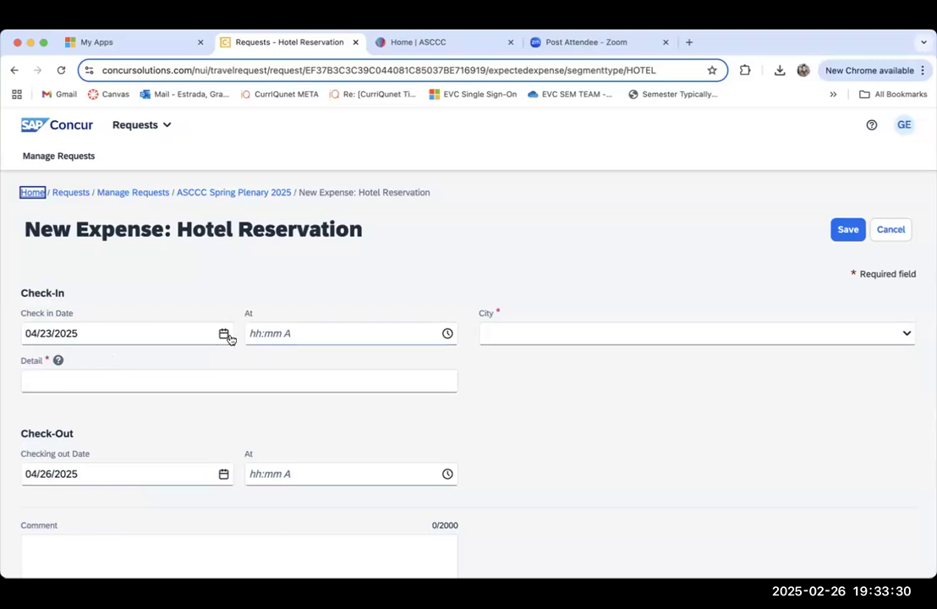
click(284, 334)
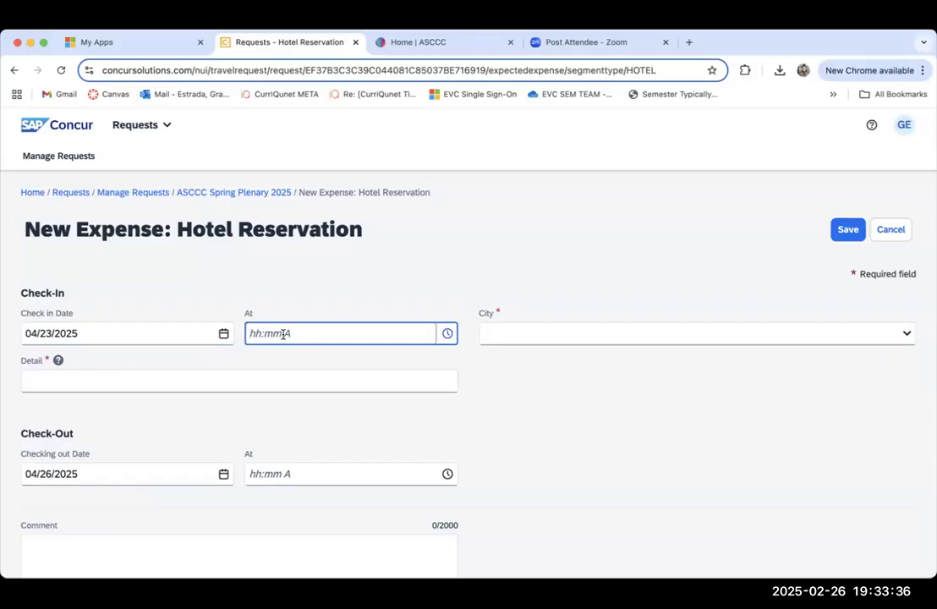
text(4:00)
Step: Set the hotel reservation's city to Irvine, California
click(532, 335)
text(Irv)
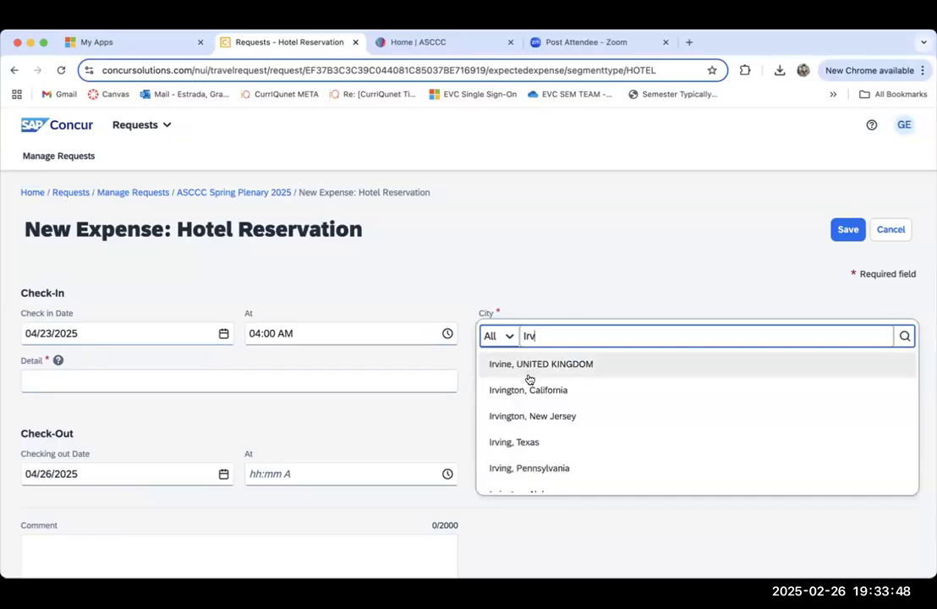
text(ine)
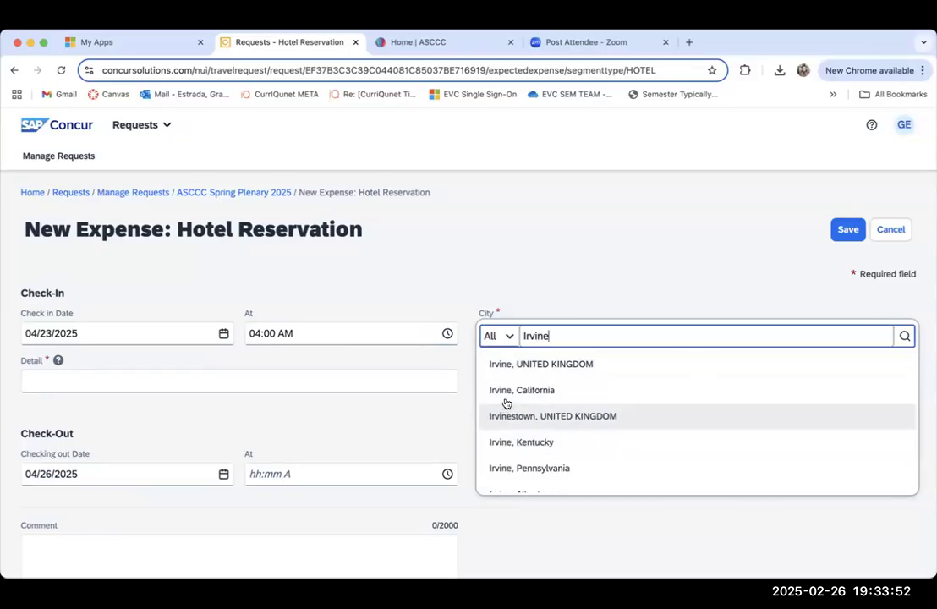
click(501, 390)
Step: Enter "Hyatt Regency Irvine" as the detail of the hotel reservation
click(267, 378)
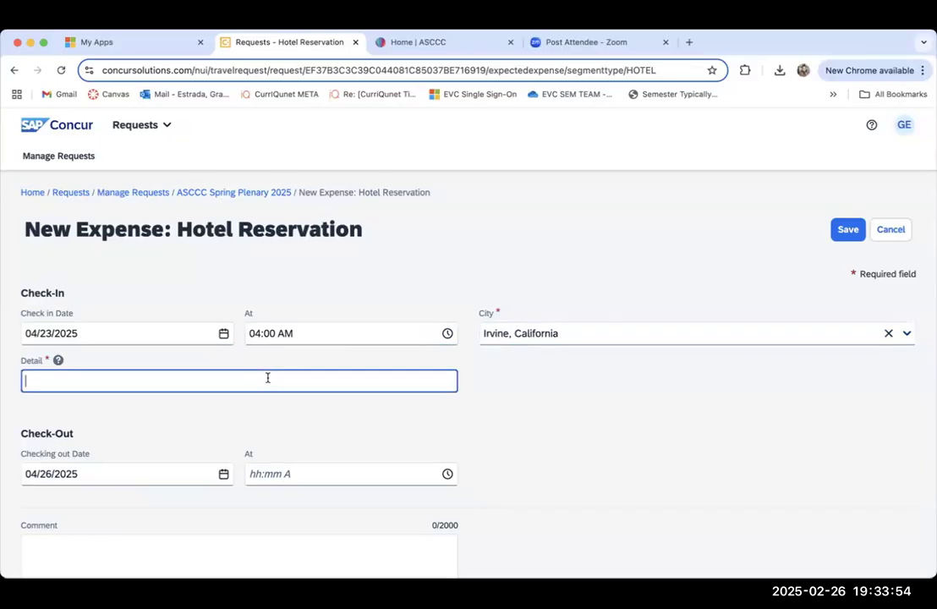
text(Hyatt Regency )
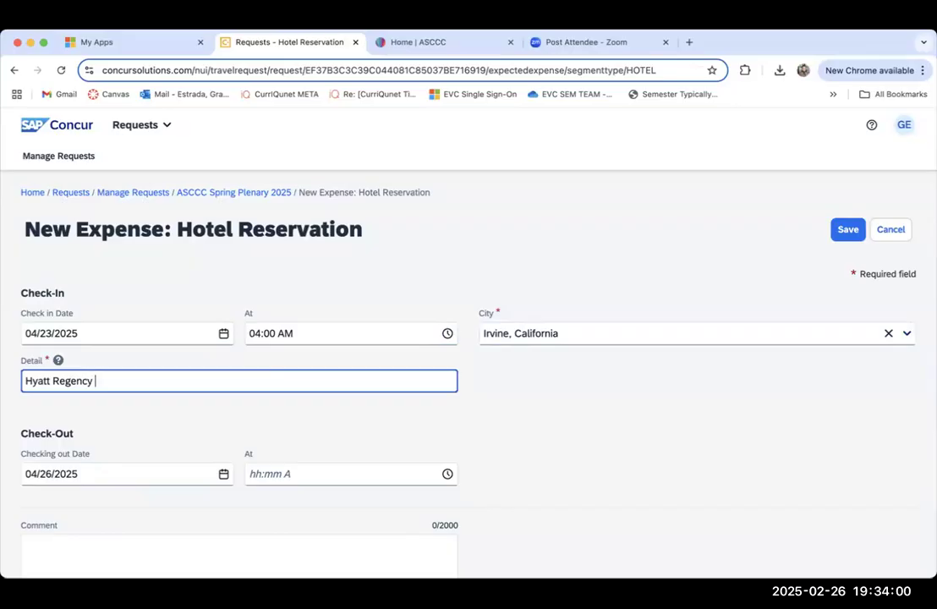
text(Irvince)
key(BackSpace)
key(BackSpace)
key(BackSpace)
text(ne)
Step: Set the hotel reservation's check-out time to 11:00
scroll(211, 351, down, 3)
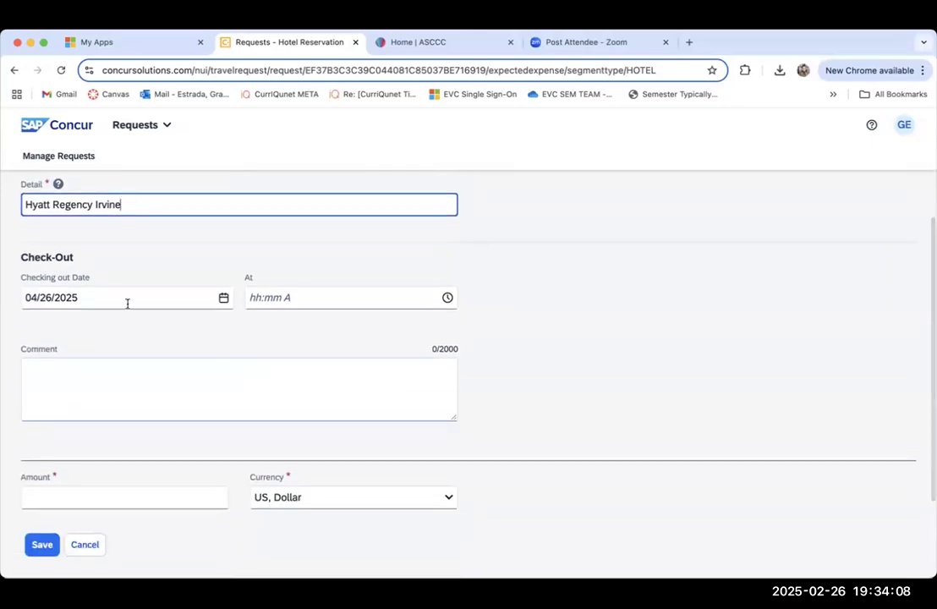
click(319, 298)
text(11:00)
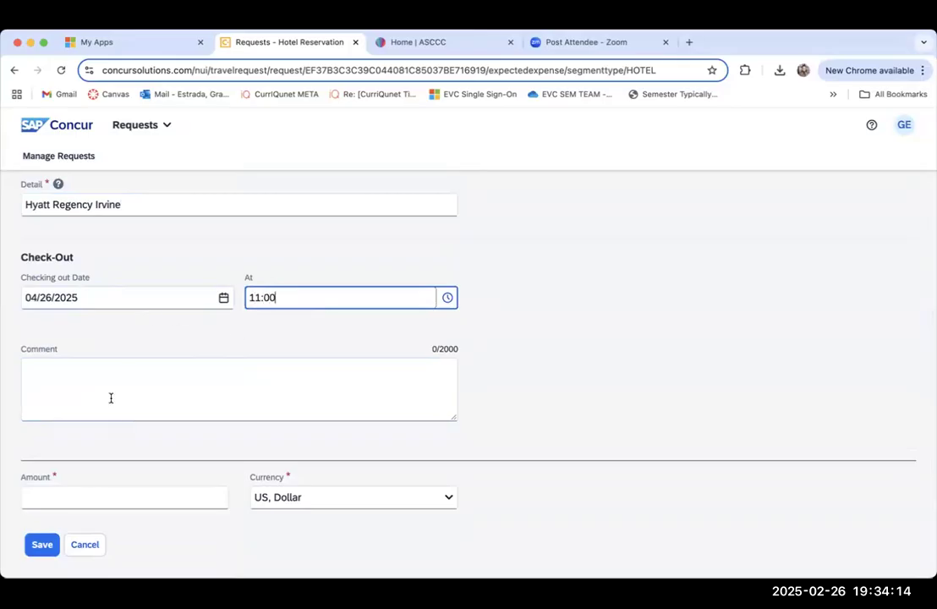
Step: Enter "$723.98" as the hotel reservation's amount and try to save the expense
scroll(102, 389, down, 3)
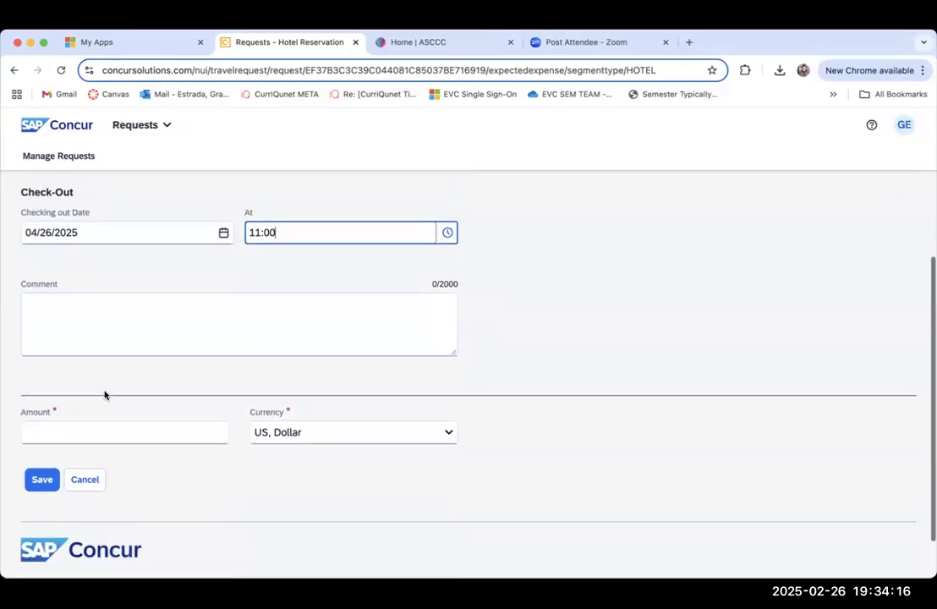
click(90, 373)
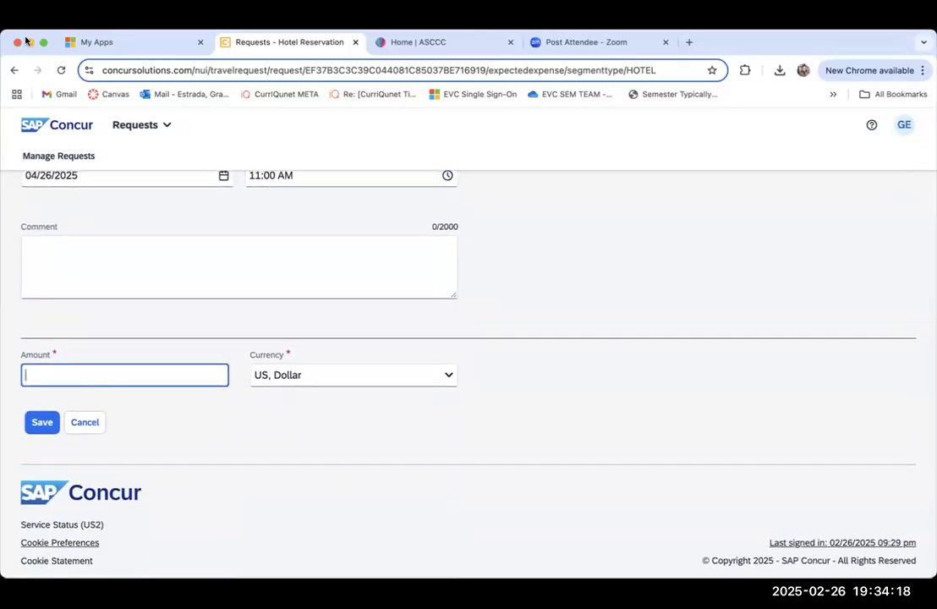
drag(57, 37, 325, 36)
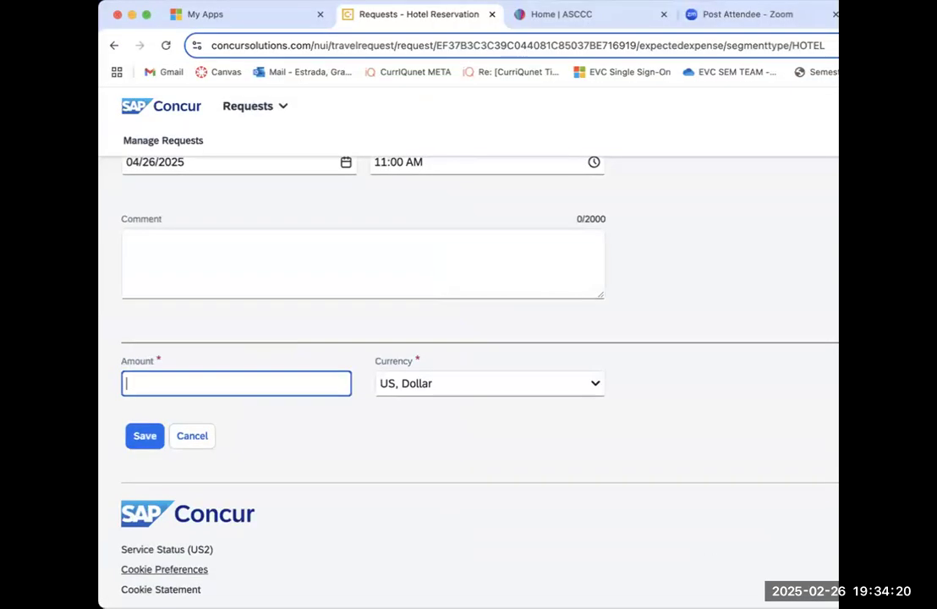
click(297, 411)
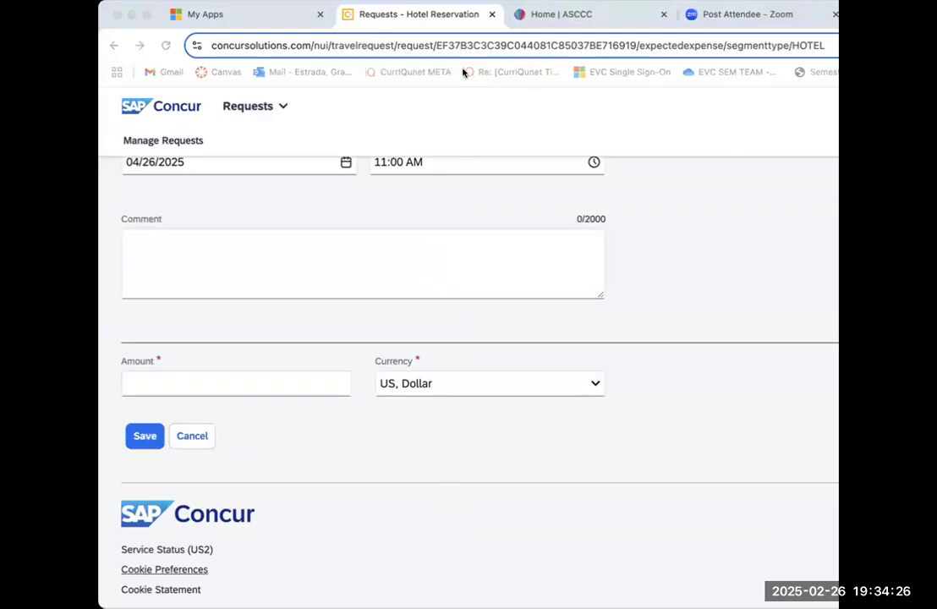
click(667, 175)
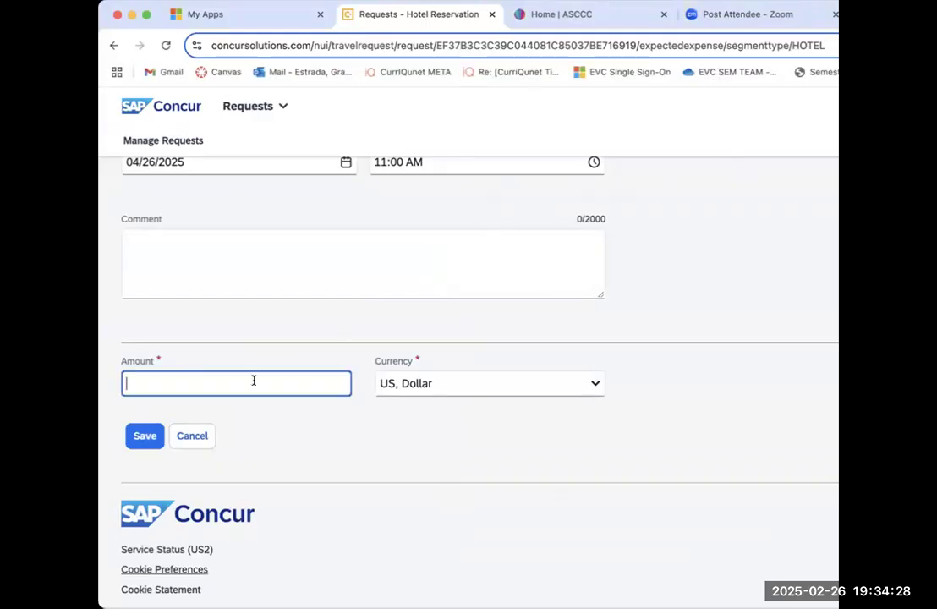
text($)
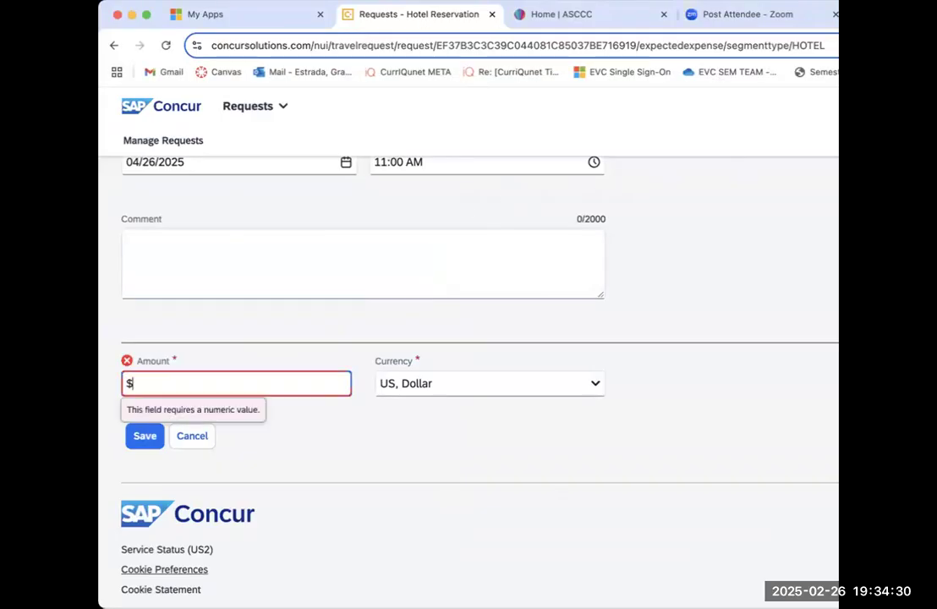
text(723.98)
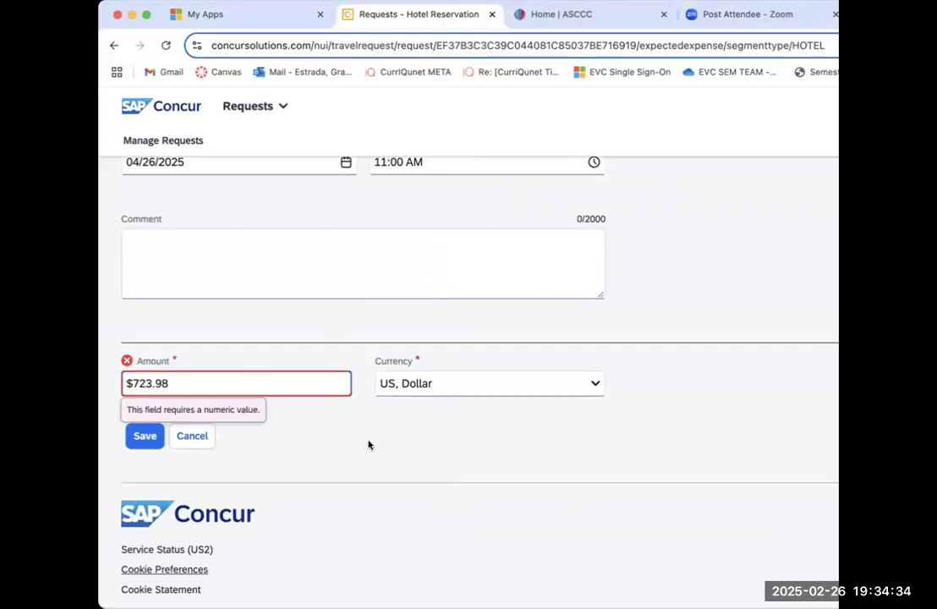
click(370, 446)
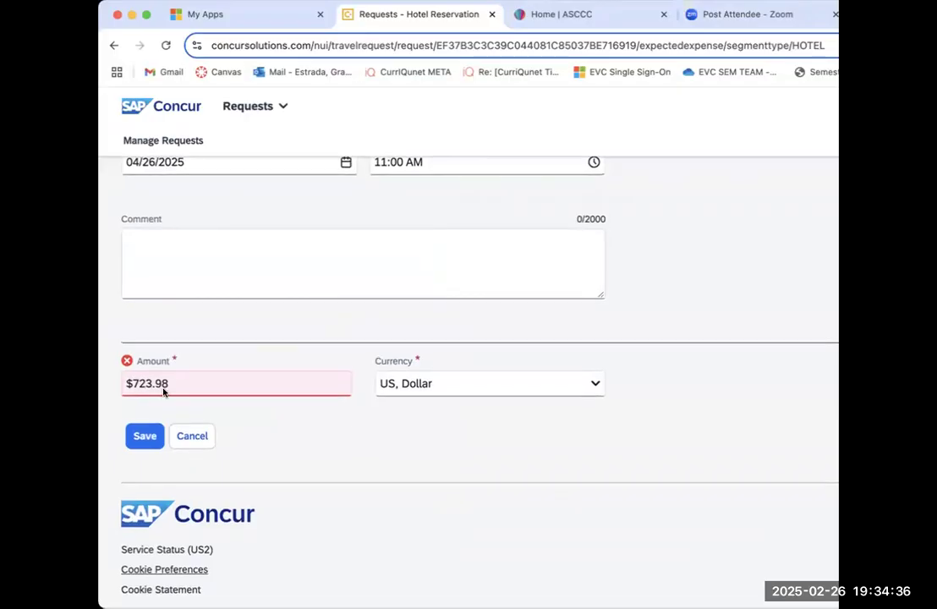
click(143, 437)
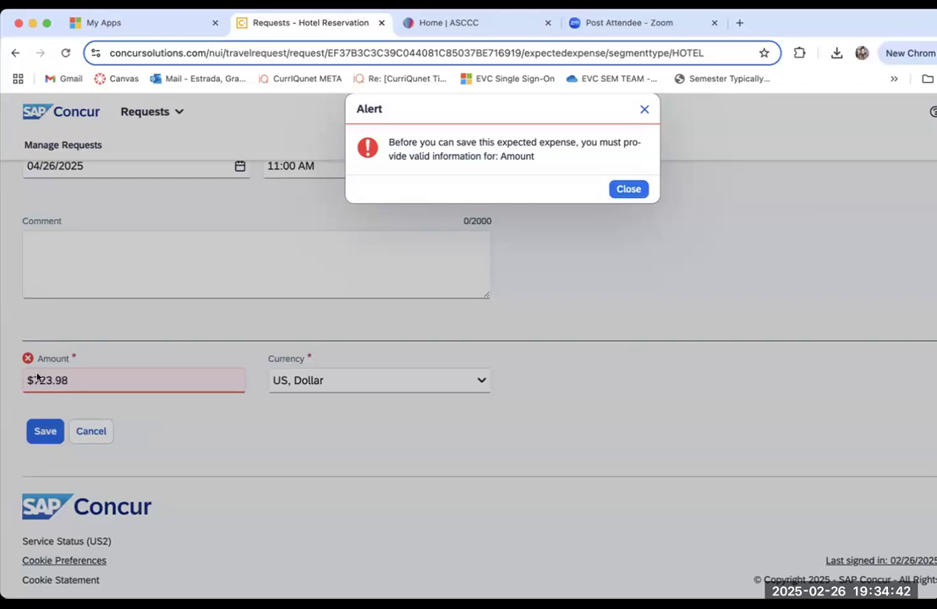
click(623, 188)
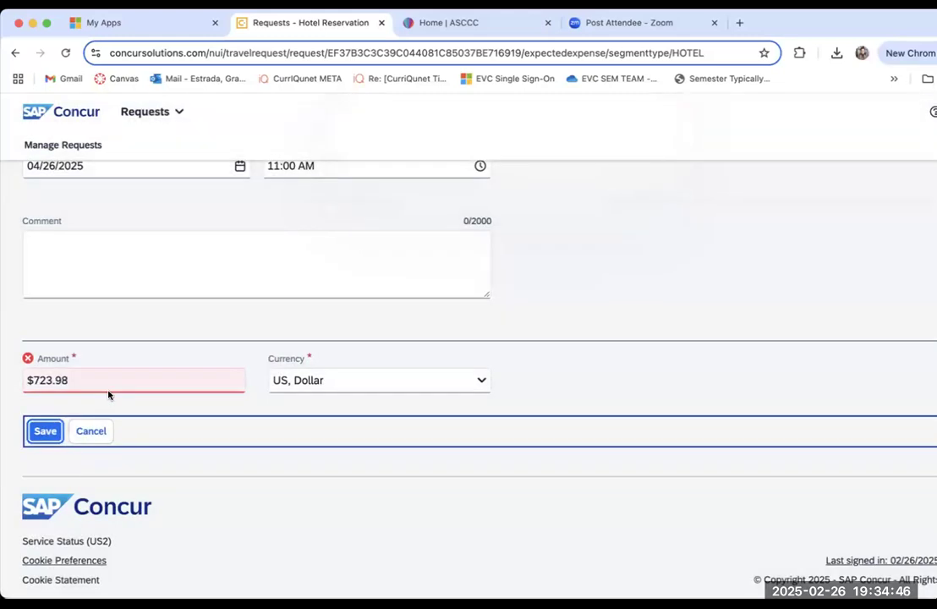
Step: Replace the hotel reservation's amount with 723.98 without the dollar sign and save the expense
click(107, 393)
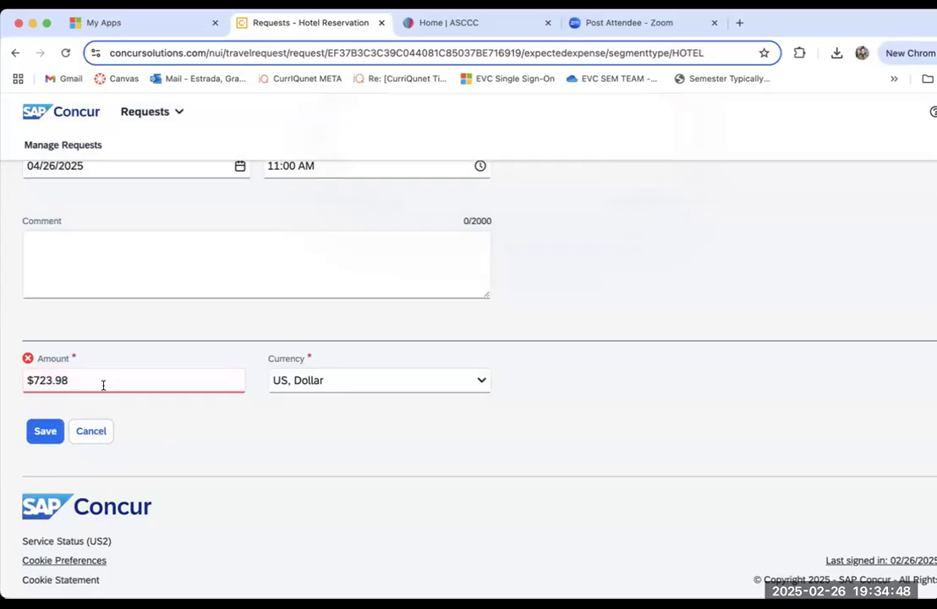
click(102, 383)
click(39, 377)
key(BackSpace)
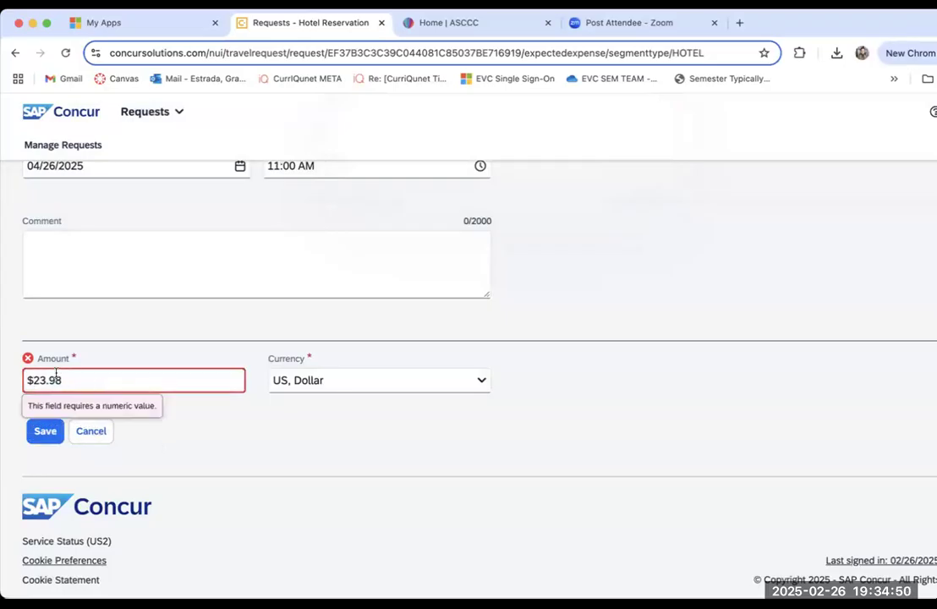
key(BackSpace)
click(60, 377)
key(BackSpace)
key(BackSpace)
text(7)
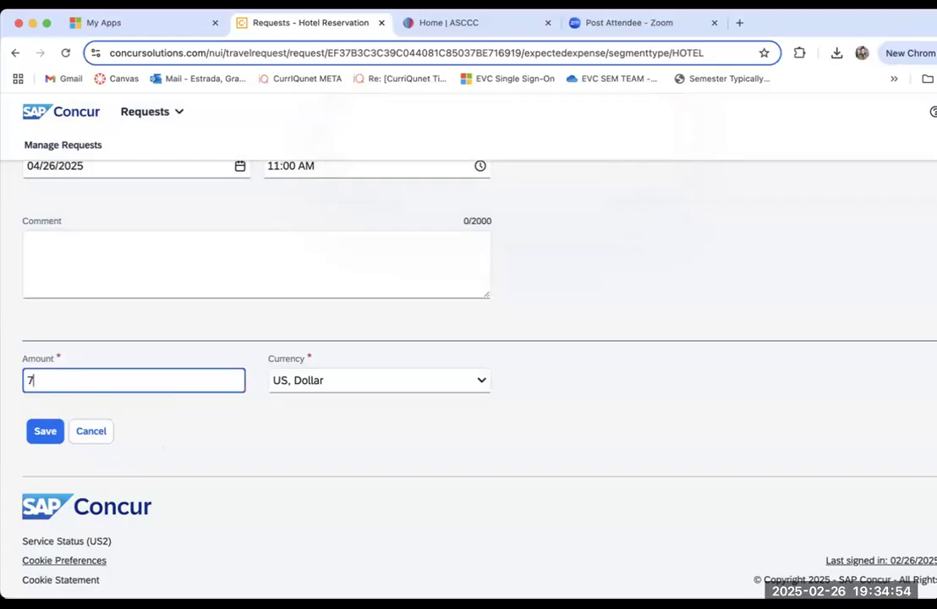
text(23.98)
click(37, 431)
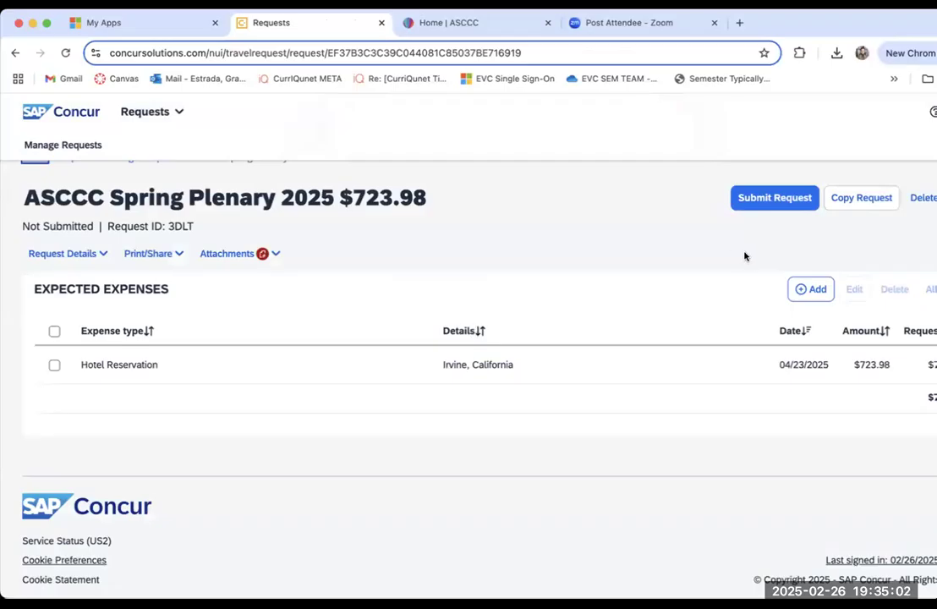
Step: Add an Air Ticket as an expected expense, from San Jose Intl (SJC) to John Wayne (SNA) in Santa Ana
click(814, 292)
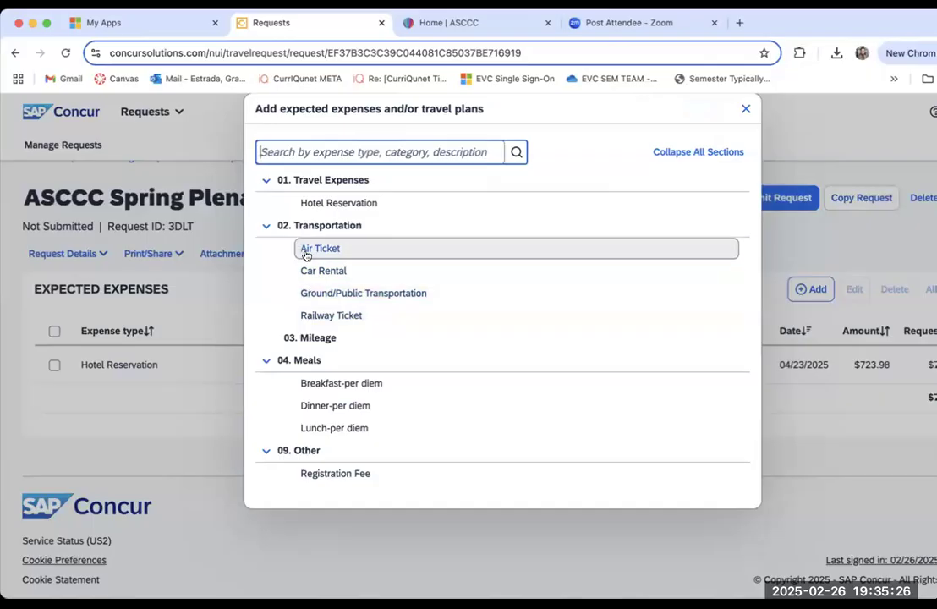
click(306, 255)
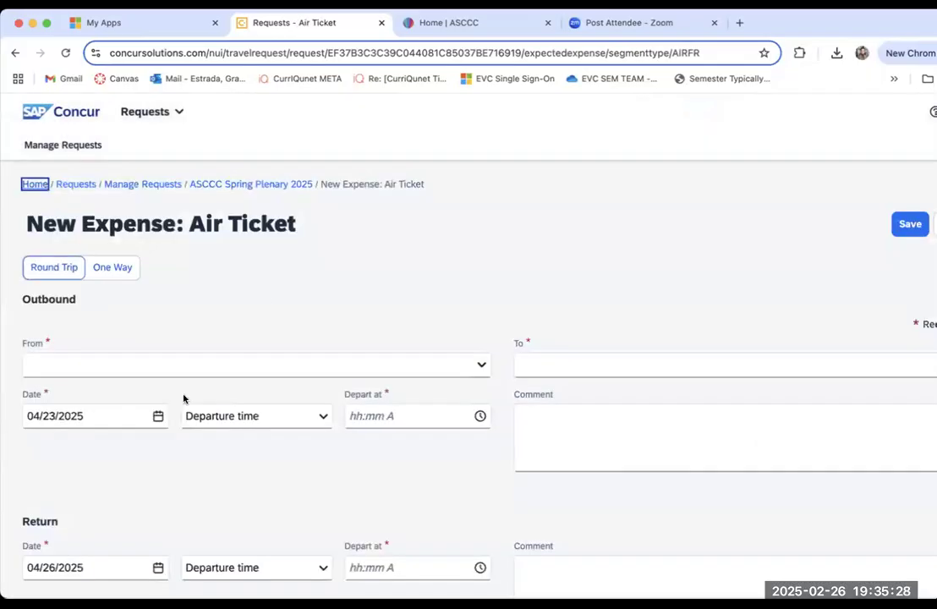
click(126, 360)
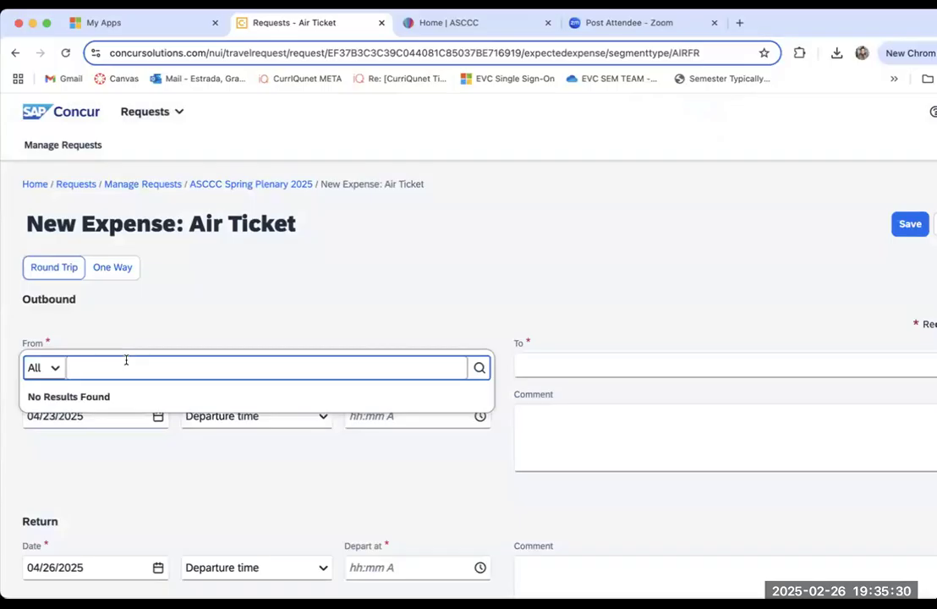
text(SJC)
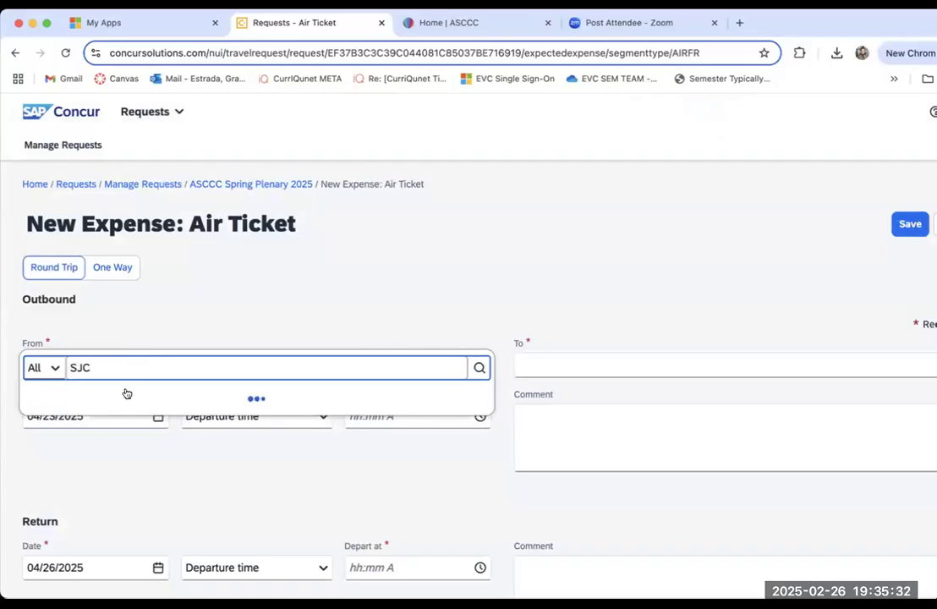
click(115, 394)
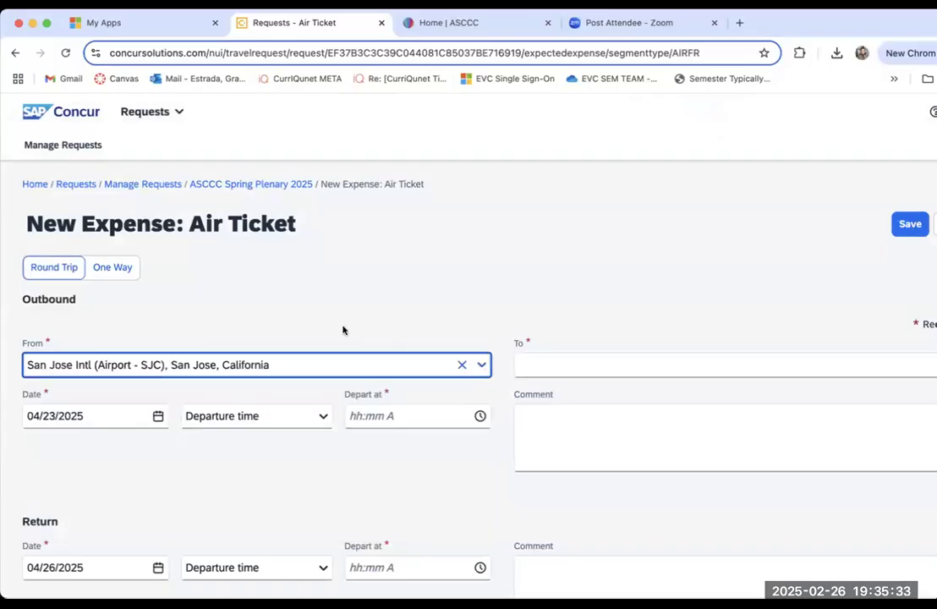
click(576, 364)
text(SNA)
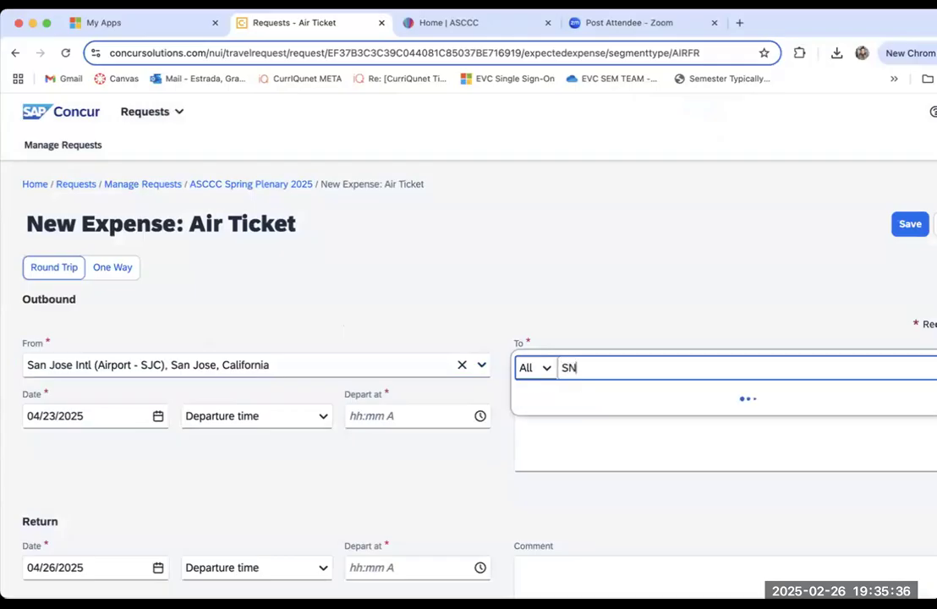
click(575, 396)
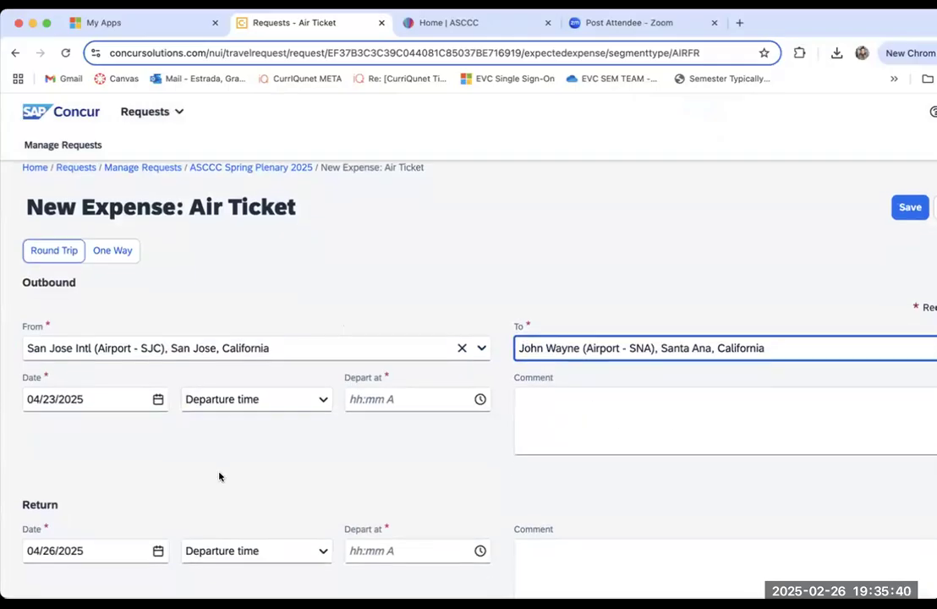
Step: Enter "Confirmation" as the comment for the air ticket's outbound flight
scroll(219, 476, down, 2)
click(544, 324)
text(Cond)
text(fi)
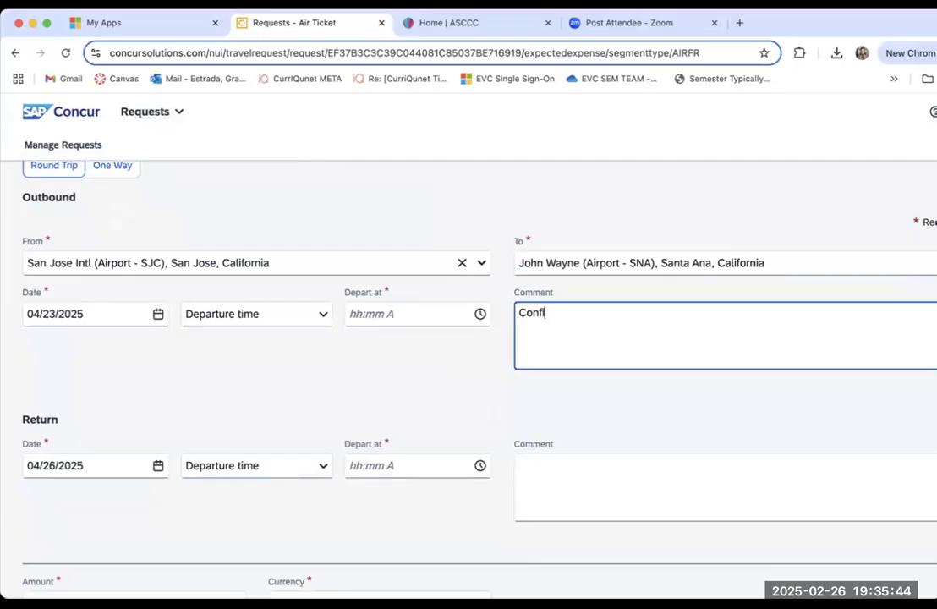
text(rm)
key(BackSpace)
text(mation)
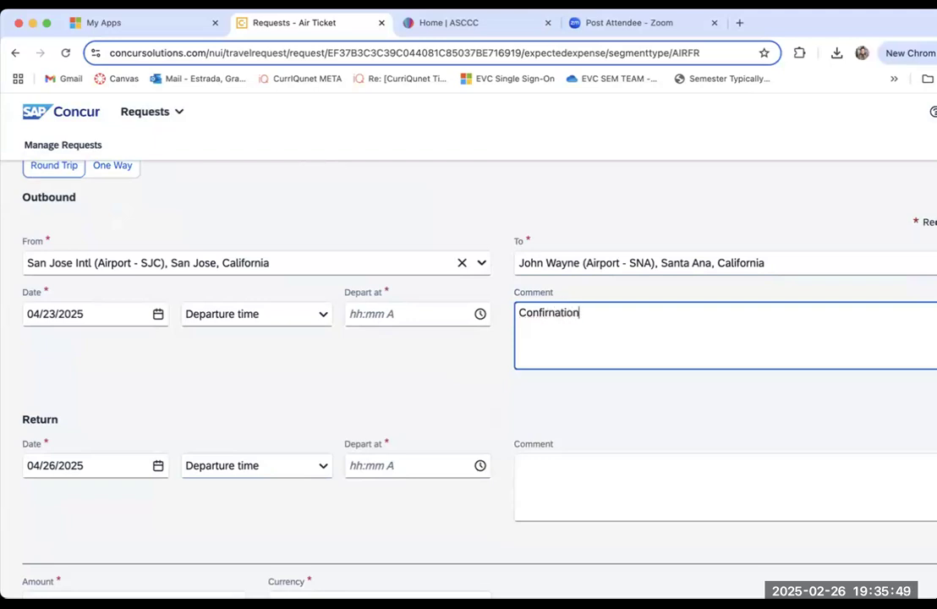
click(555, 312)
key(BackSpace)
text(m)
click(402, 374)
Step: Set the air ticket's amount to 309.96 and save the expense despite its missing departure times
scroll(453, 390, down, 5)
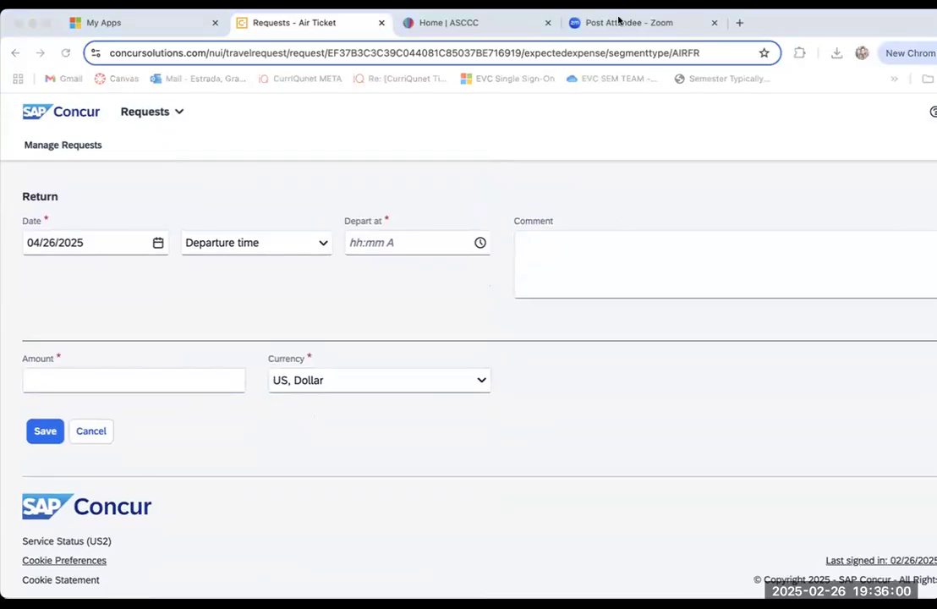
click(545, 140)
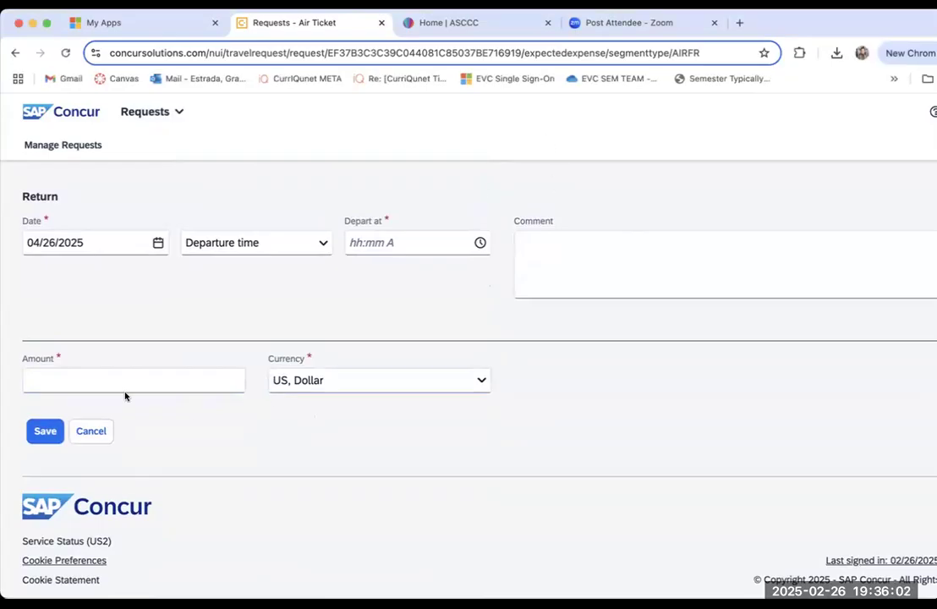
click(119, 381)
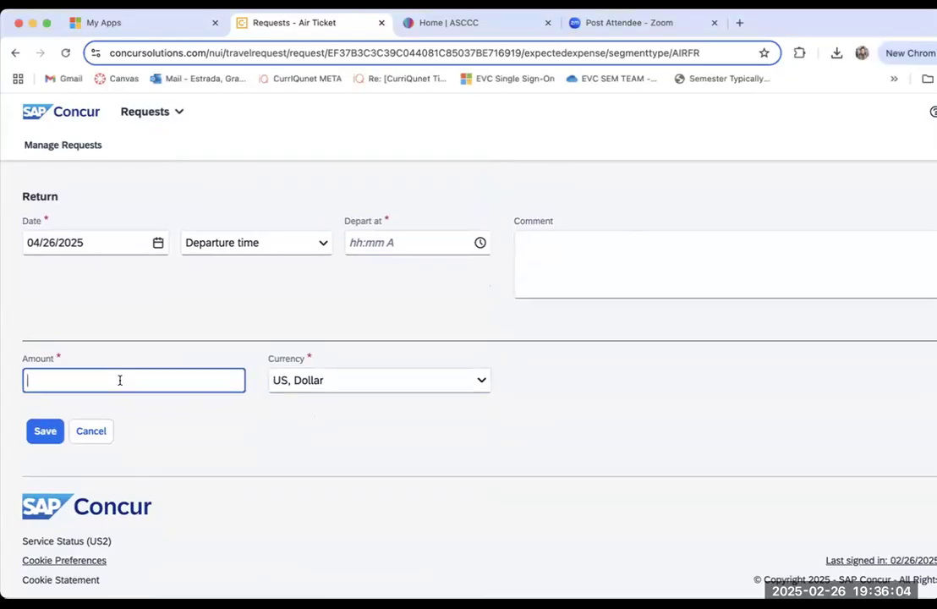
text(309.96)
click(45, 431)
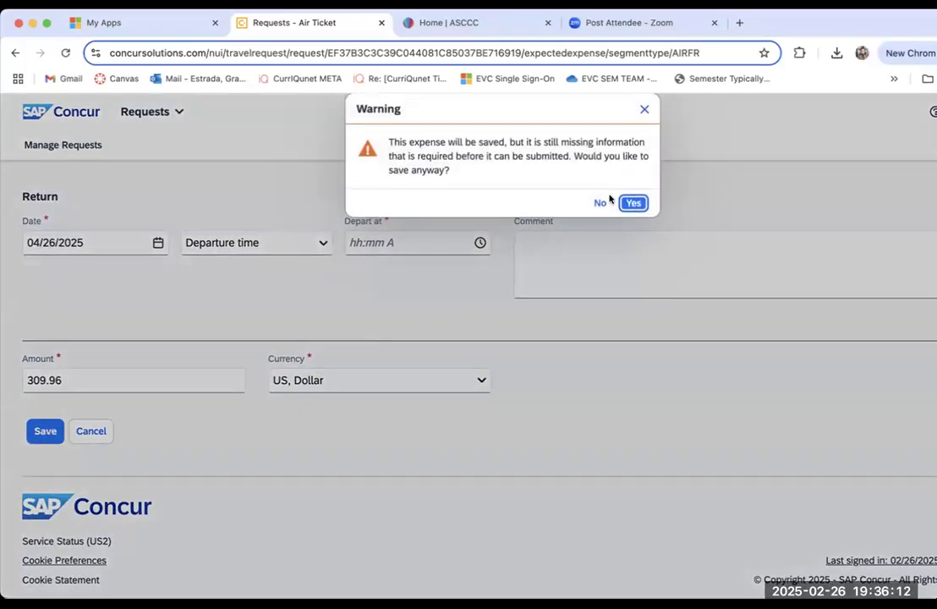
click(632, 203)
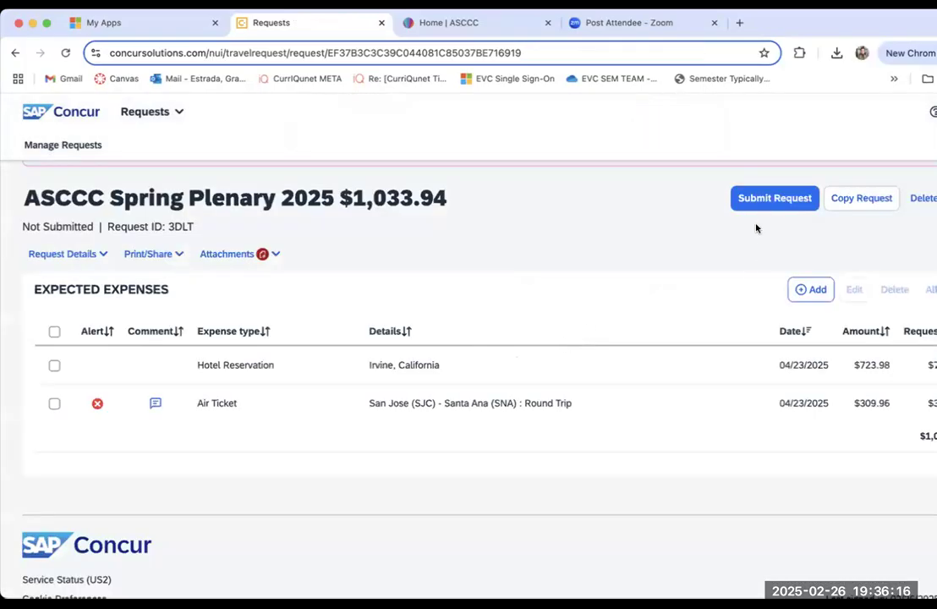
Step: Start a Ground/Public Transportation expected expense and set its amount to 70.00
click(803, 296)
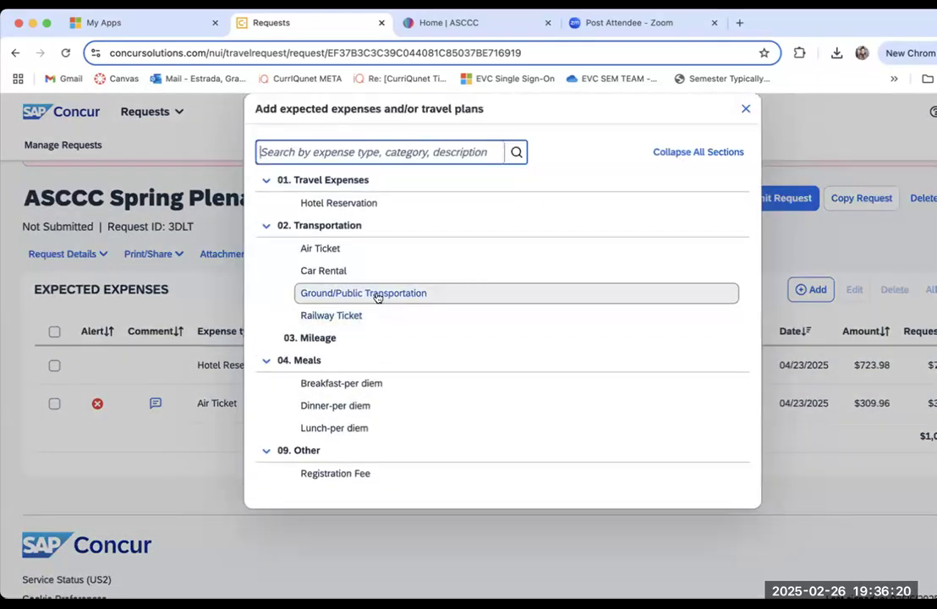
click(377, 301)
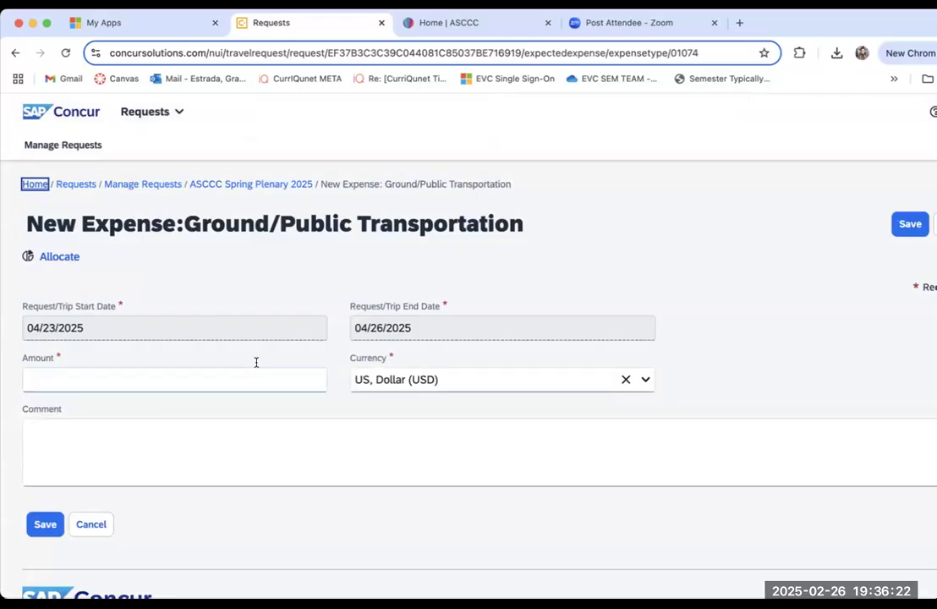
click(201, 382)
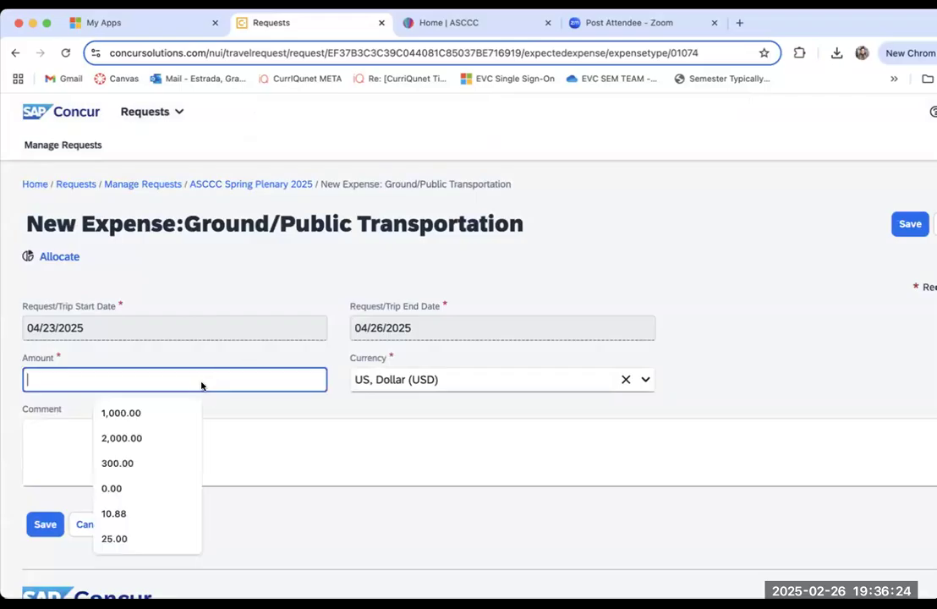
click(23, 458)
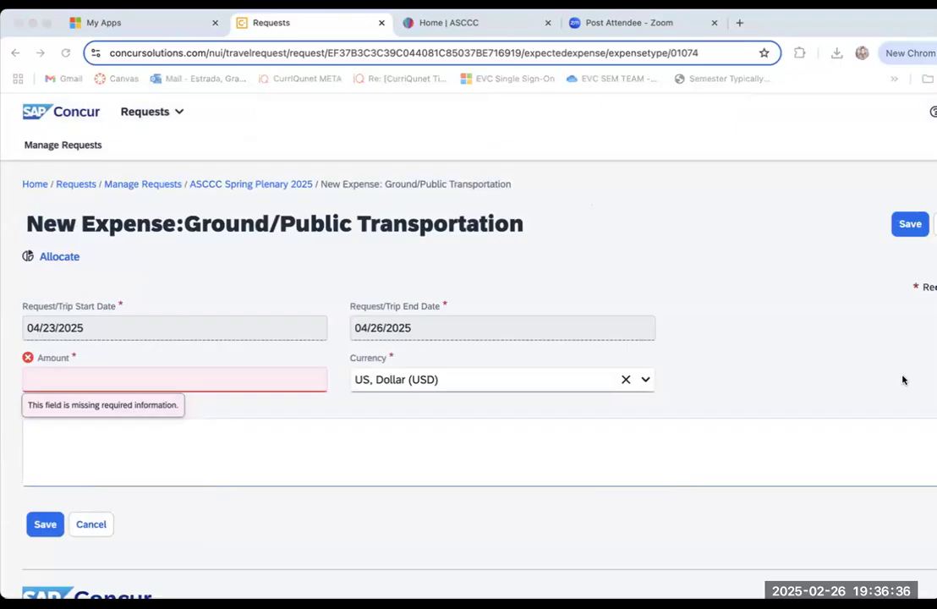
click(181, 378)
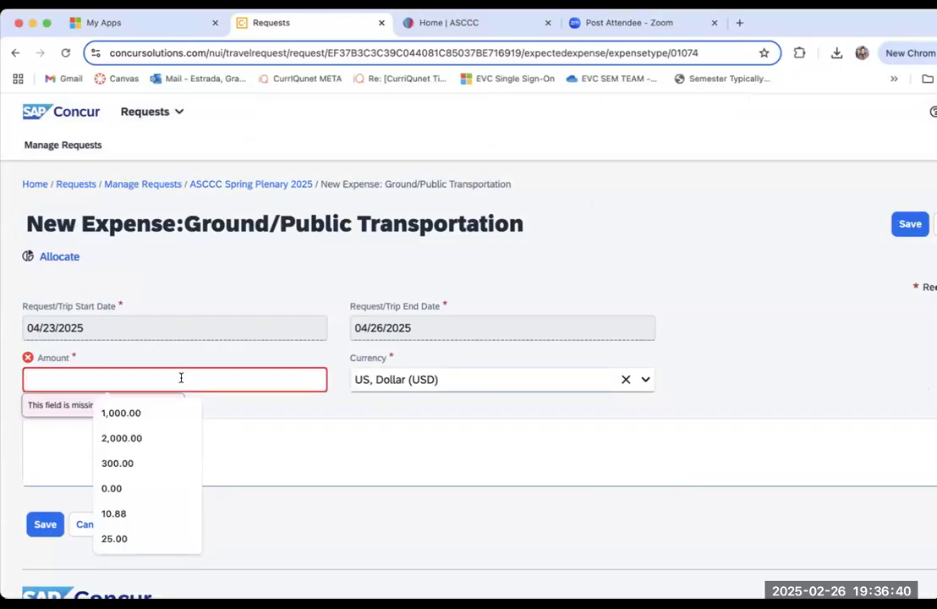
text(70)
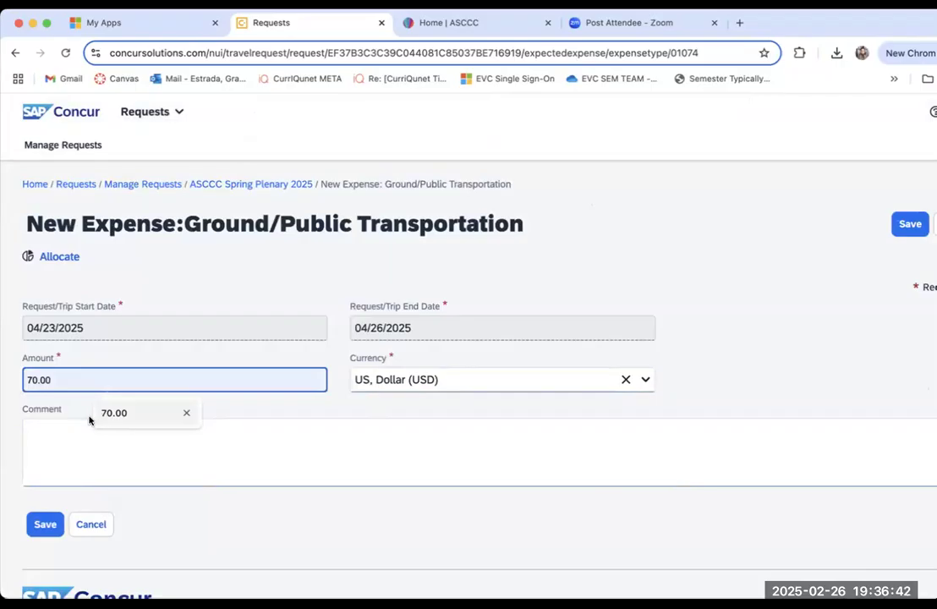
click(74, 443)
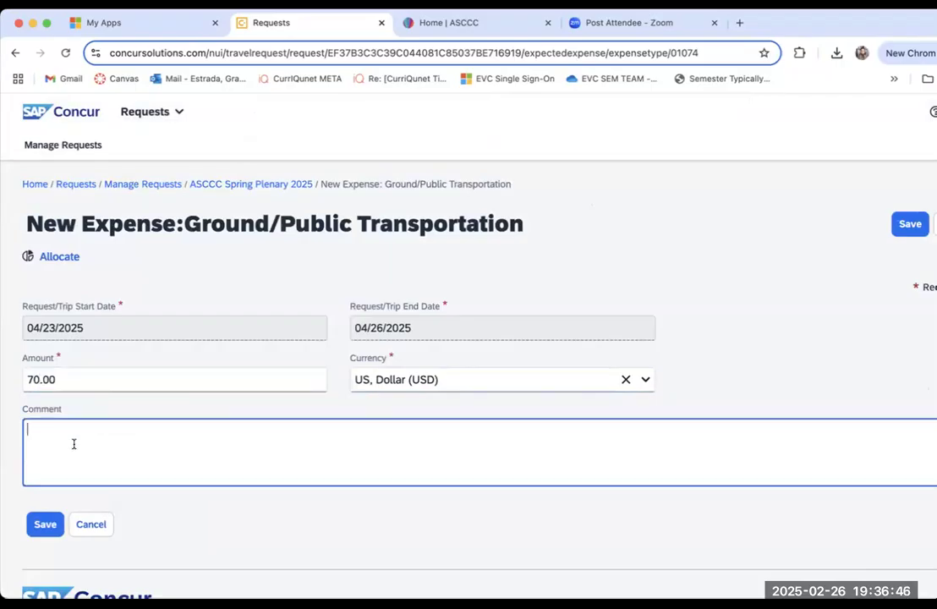
Step: Enter the comment "SNA distance to Hyatt is 2.7 miles @$35 one way rideshare" for the ground transportation expense and save it
text(SNA distance to Hyay)
key(BackSpace)
text(tt )
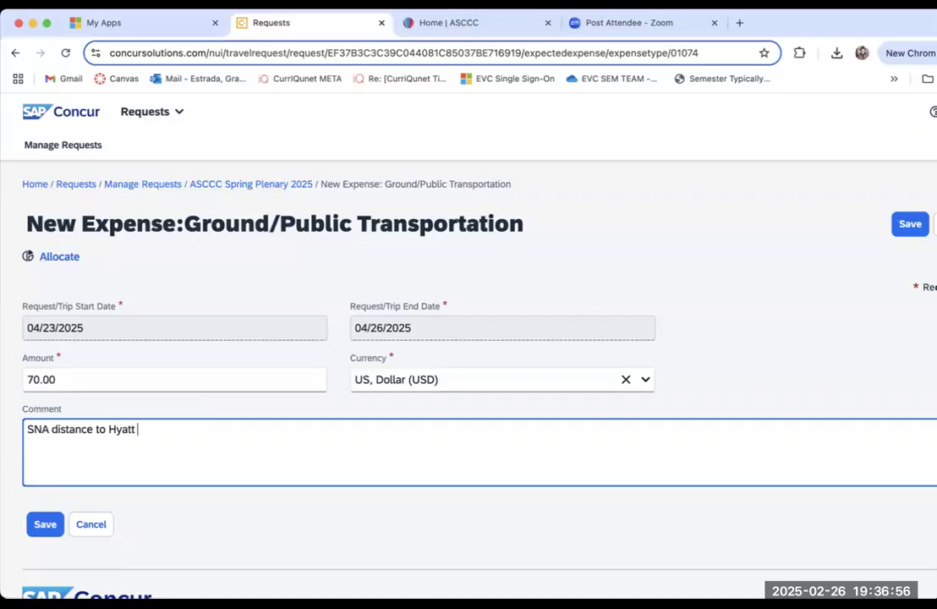
text(is 2.7 miles)
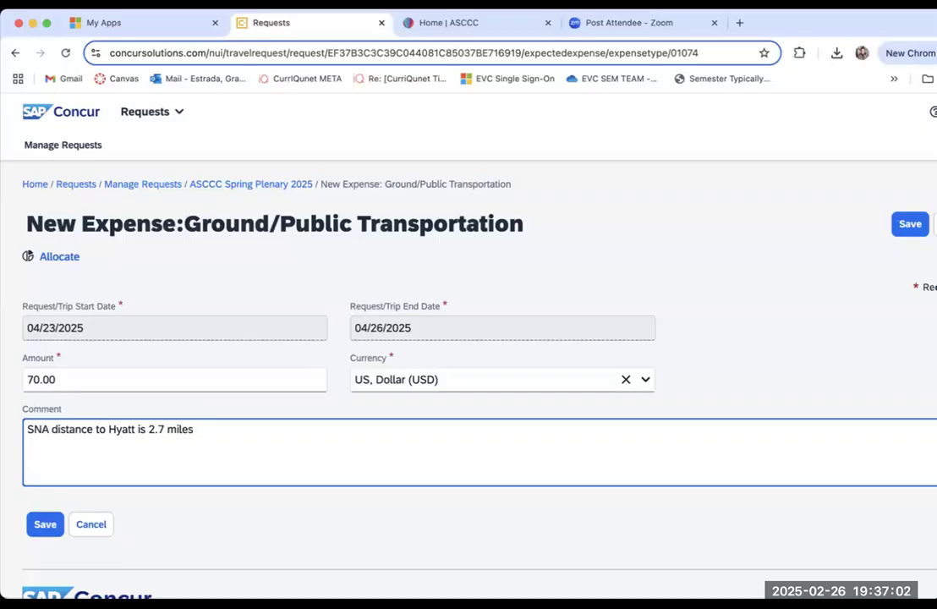
text( @$35 one way )
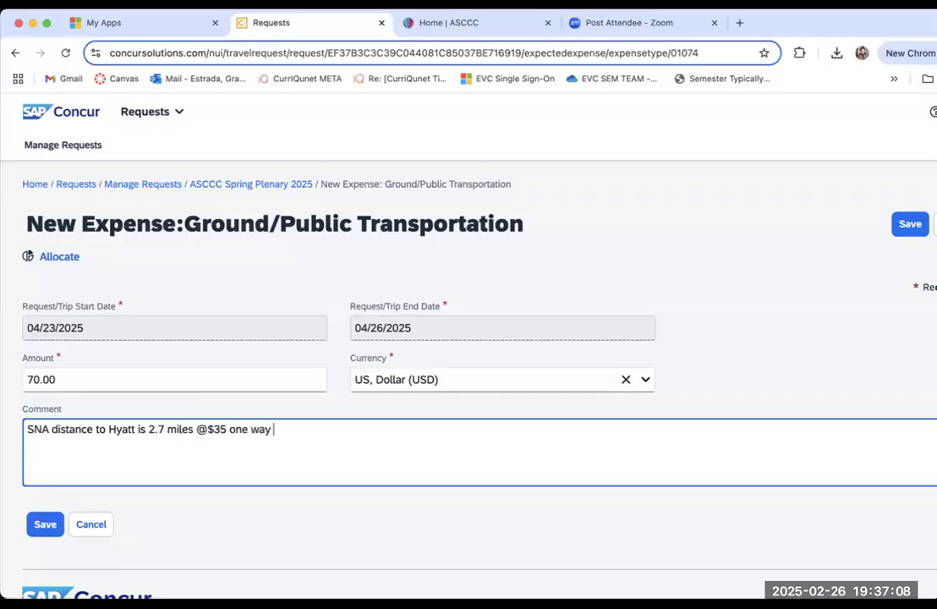
text(rideshare)
click(38, 527)
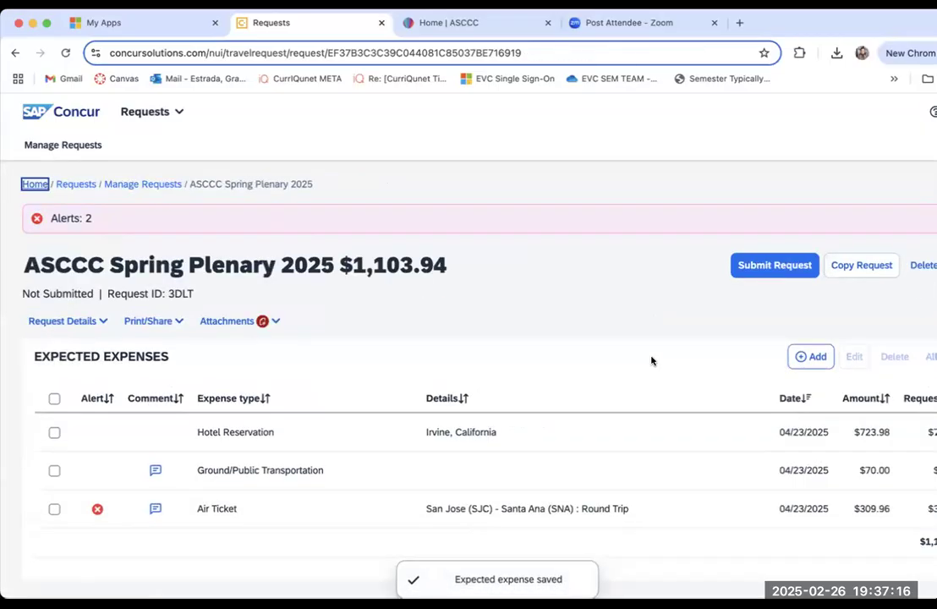
Step: Add a Dinner-per diem expected expense to the request and save it with the comment left blank
scroll(651, 361, down, 1)
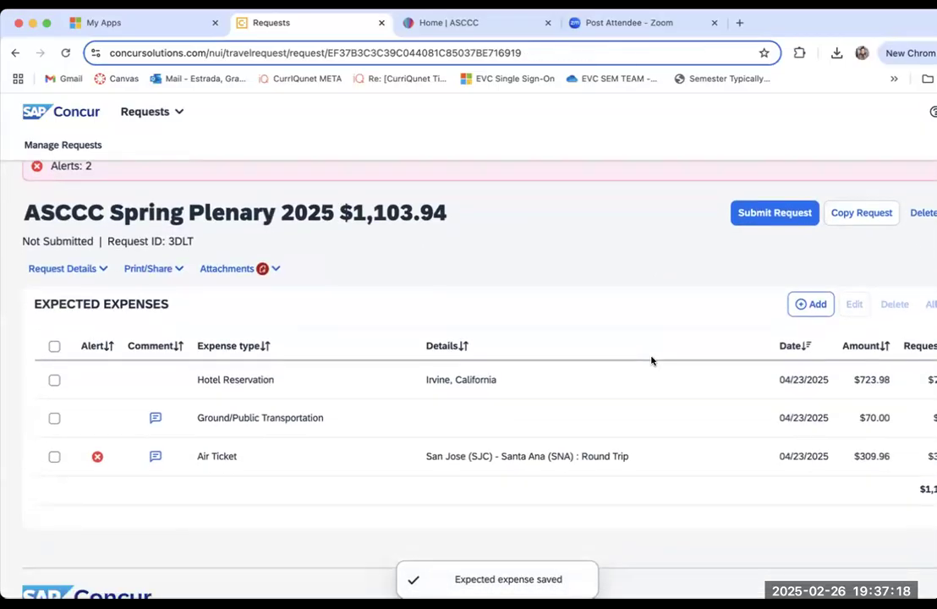
click(810, 304)
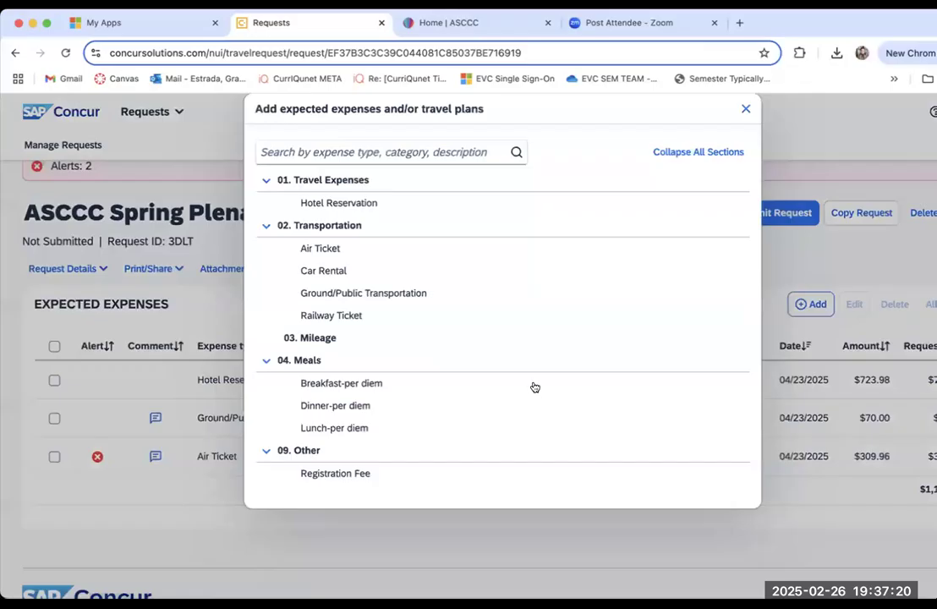
click(387, 407)
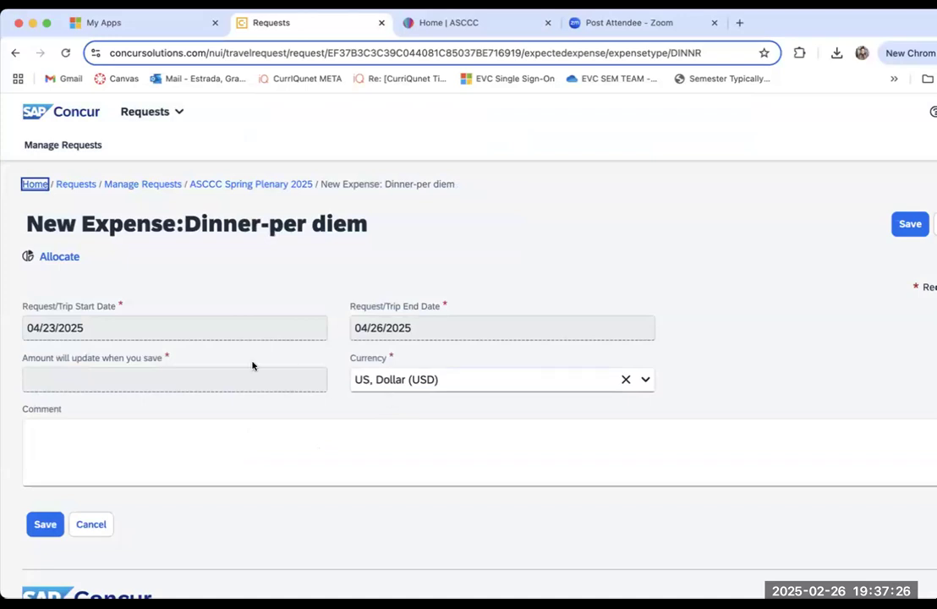
scroll(252, 365, down, 1)
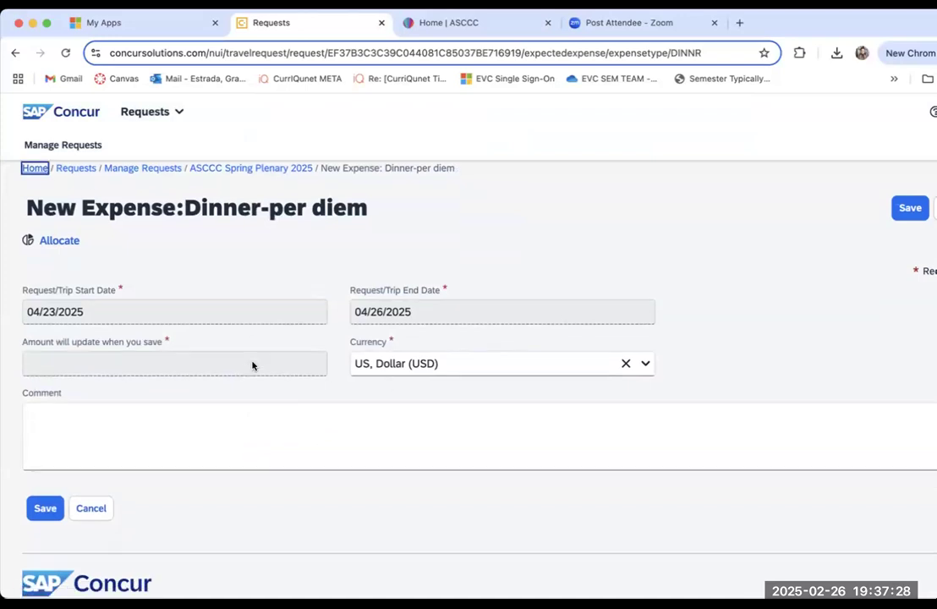
scroll(252, 366, down, 2)
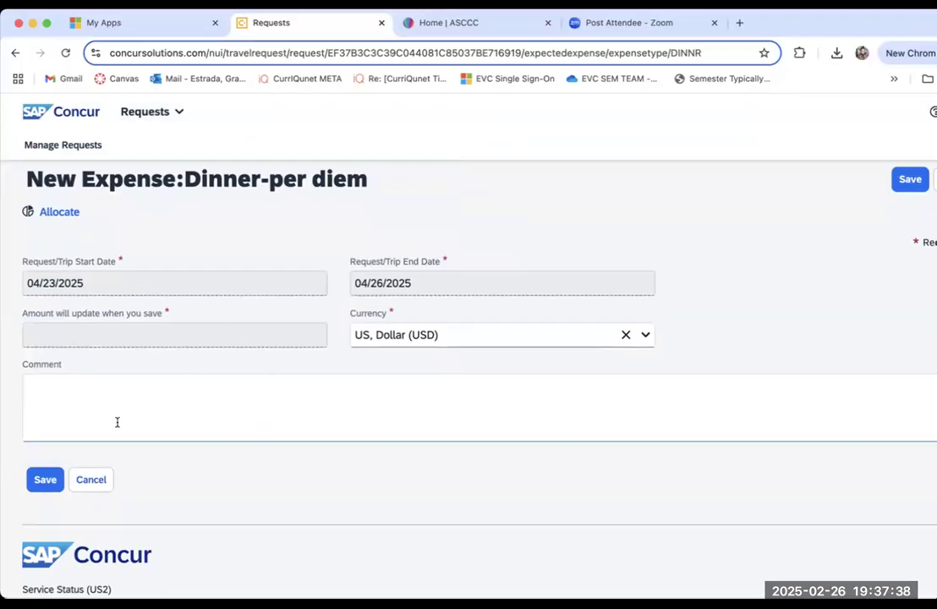
click(44, 479)
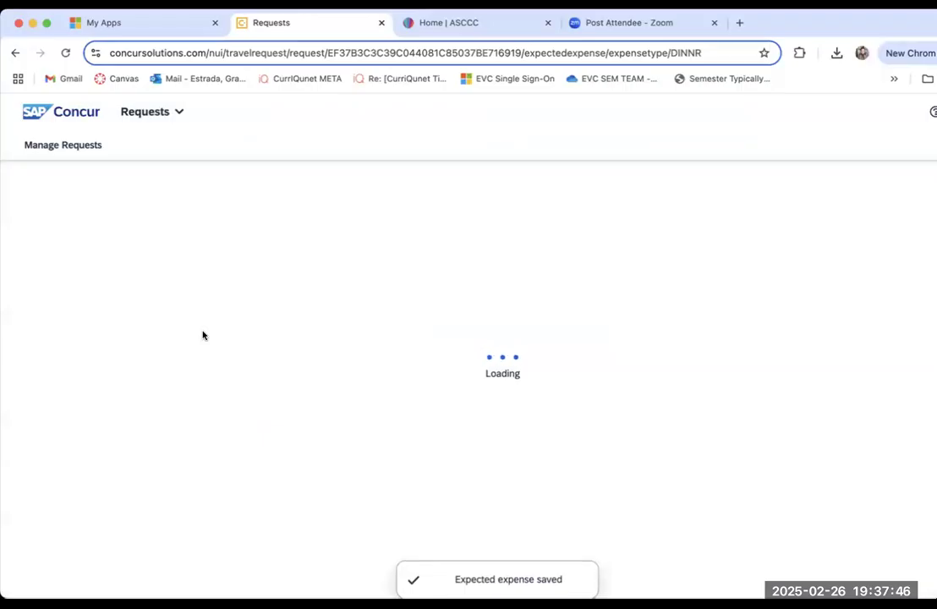
Step: Start a Registration Fee expected expense with meals provided set to Yes, covering 3 breakfasts, 3 lunches and 0 dinners
scroll(203, 335, down, 1)
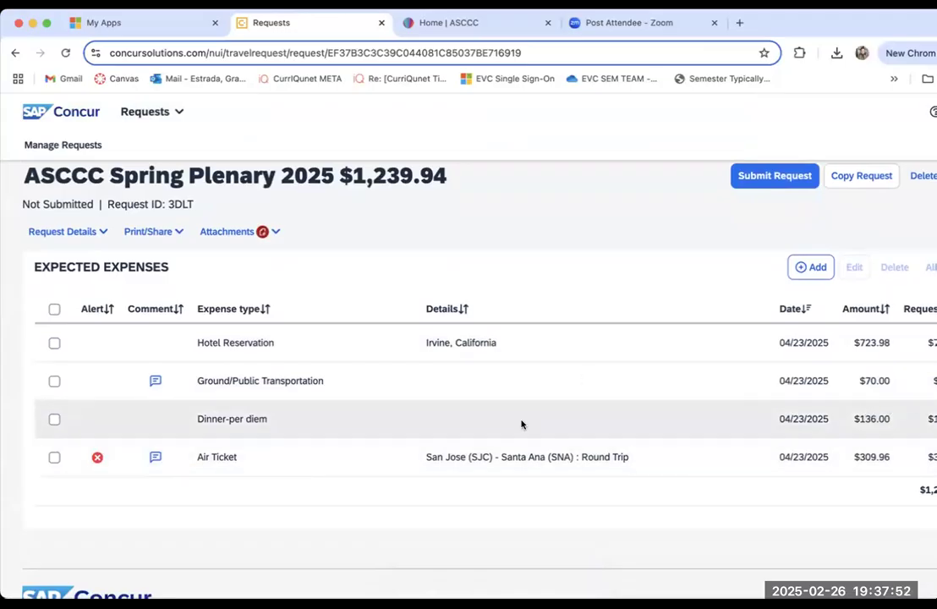
click(803, 266)
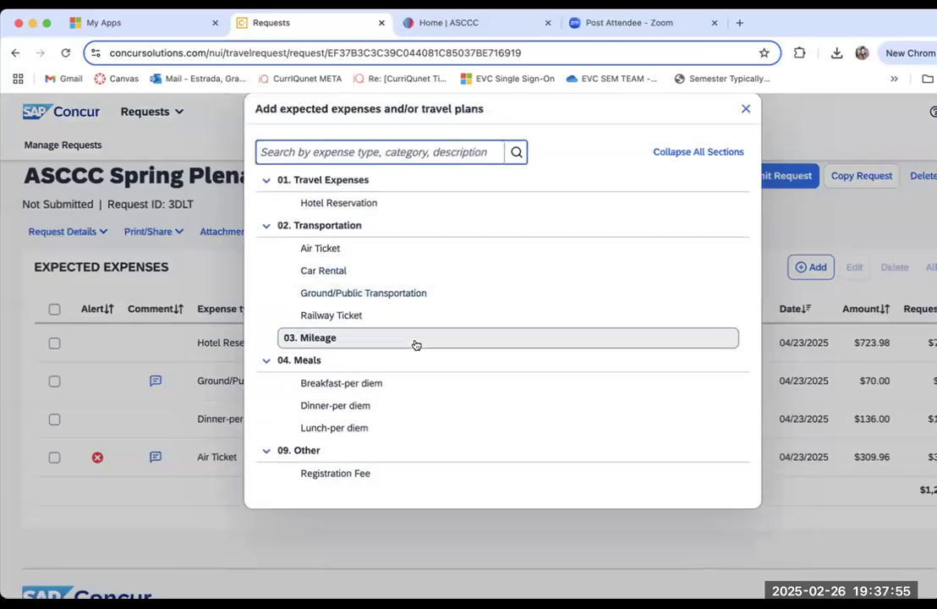
click(330, 474)
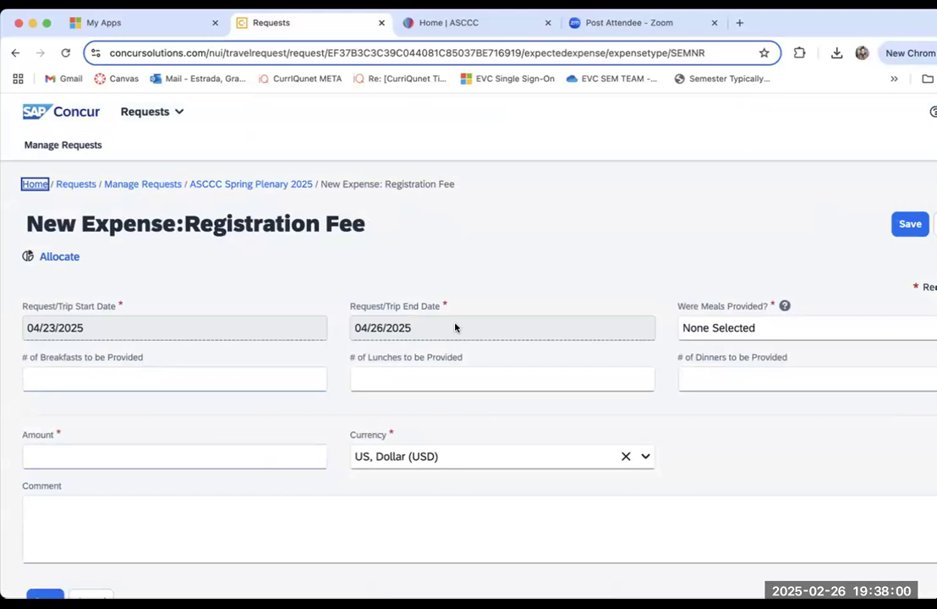
click(730, 327)
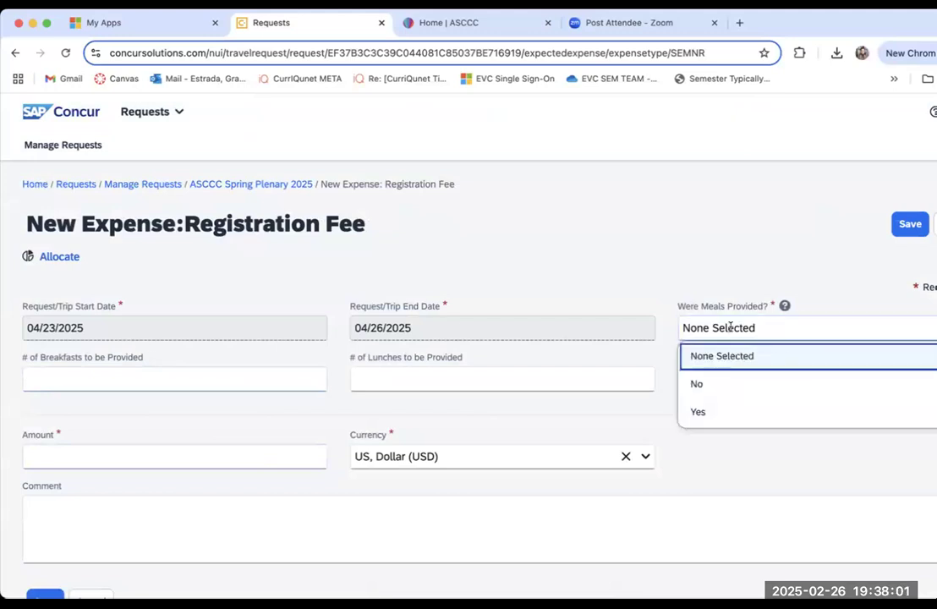
click(701, 410)
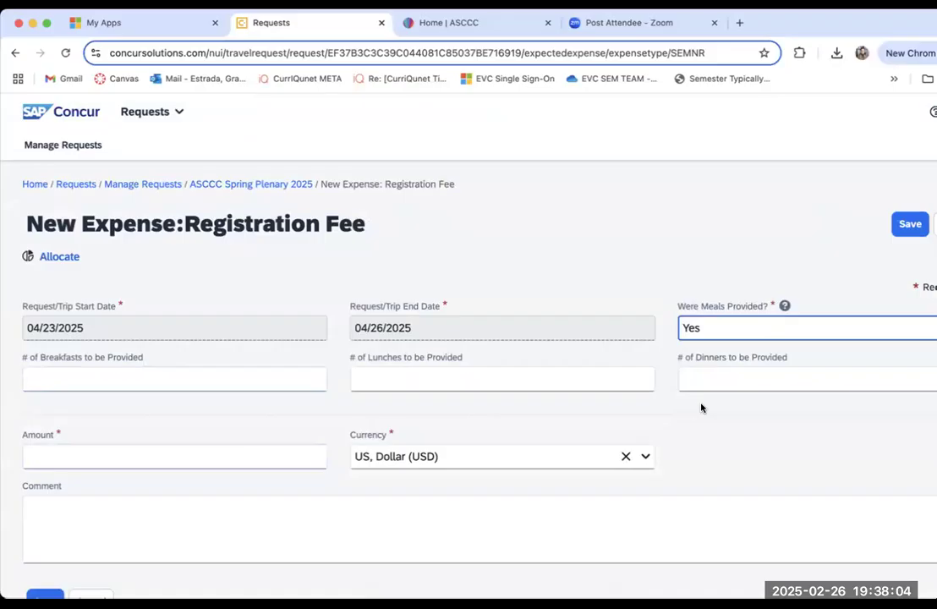
click(133, 378)
click(120, 411)
click(375, 387)
click(430, 461)
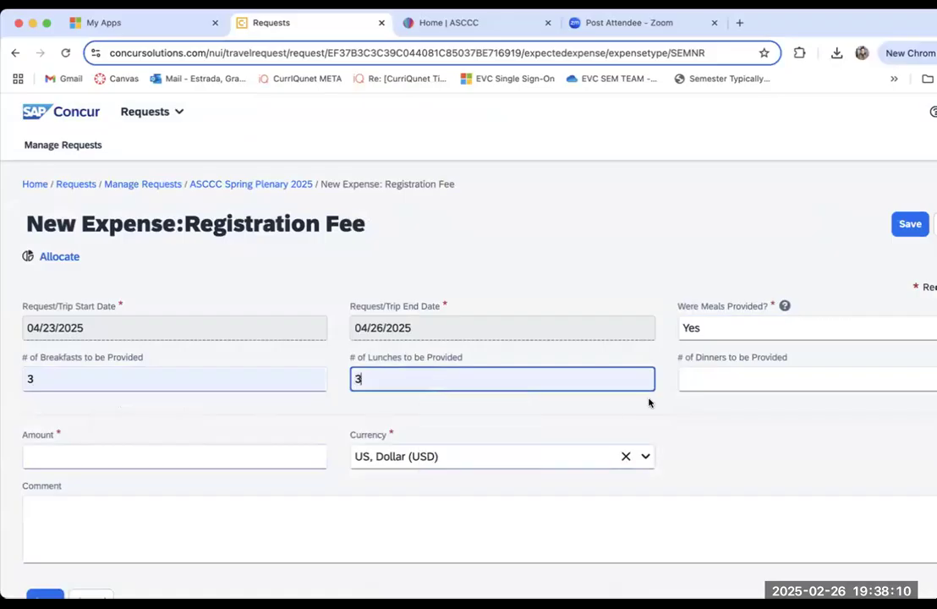
click(688, 372)
click(758, 412)
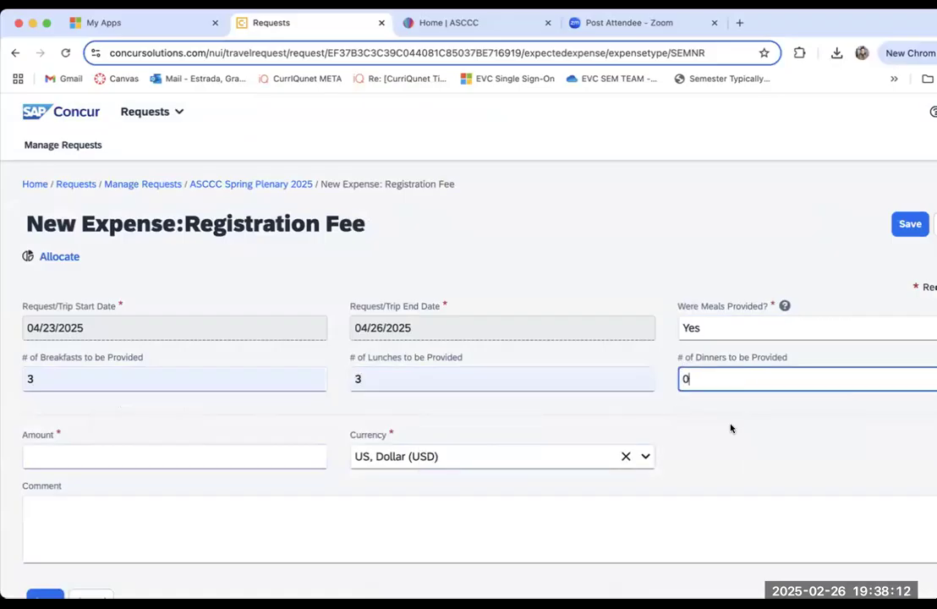
Step: Set the registration fee's amount to 575.00 US dollars and save the expense
click(161, 457)
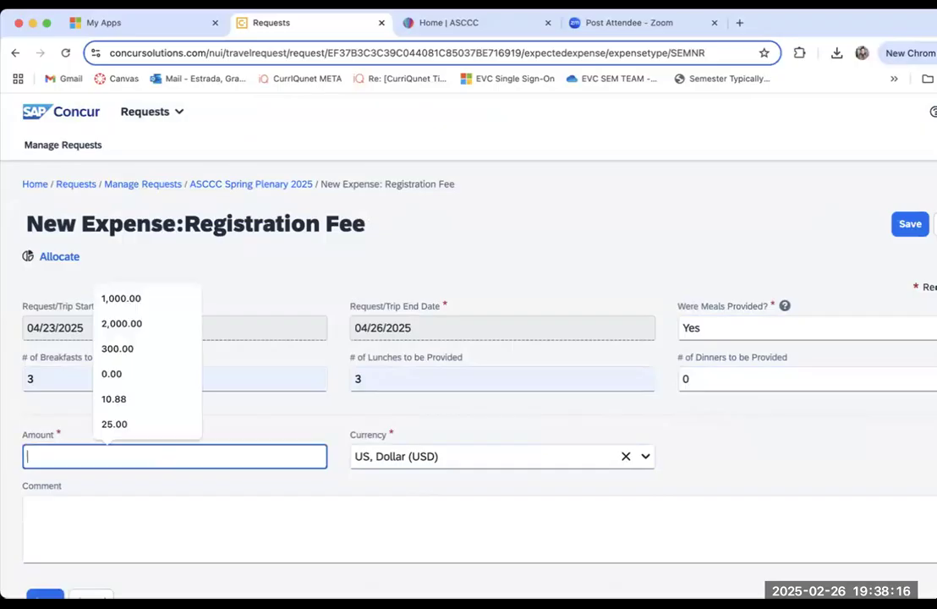
text(575)
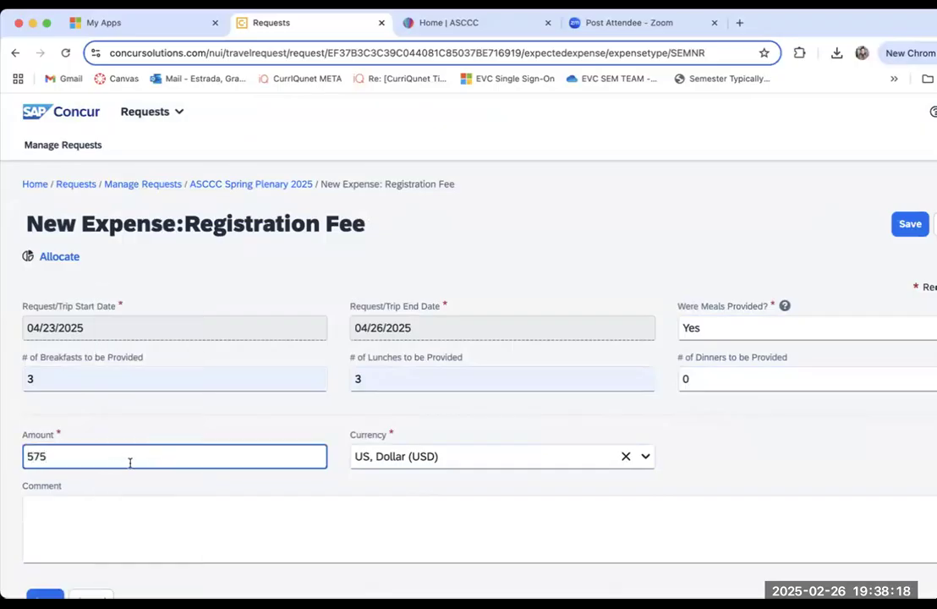
click(142, 487)
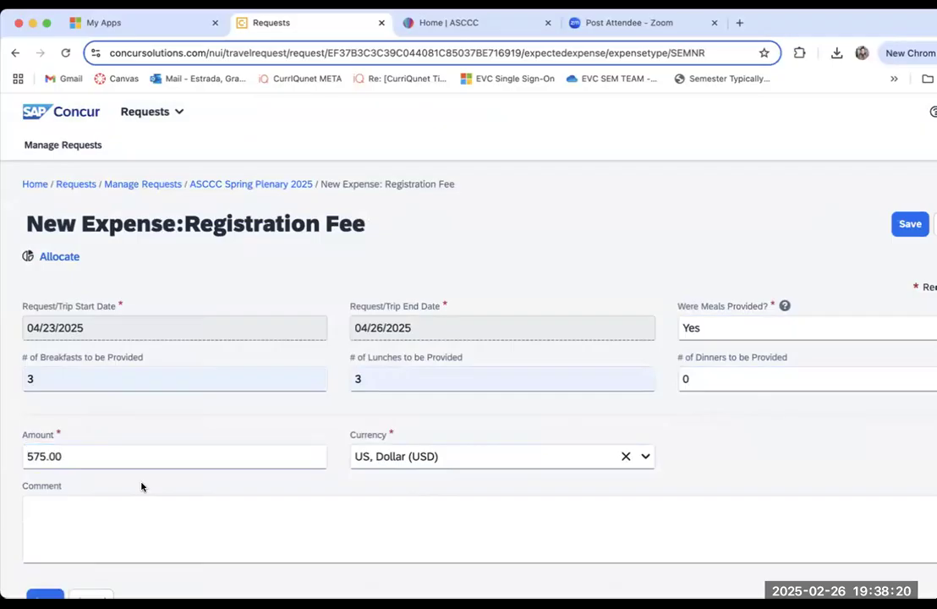
scroll(142, 486, down, 3)
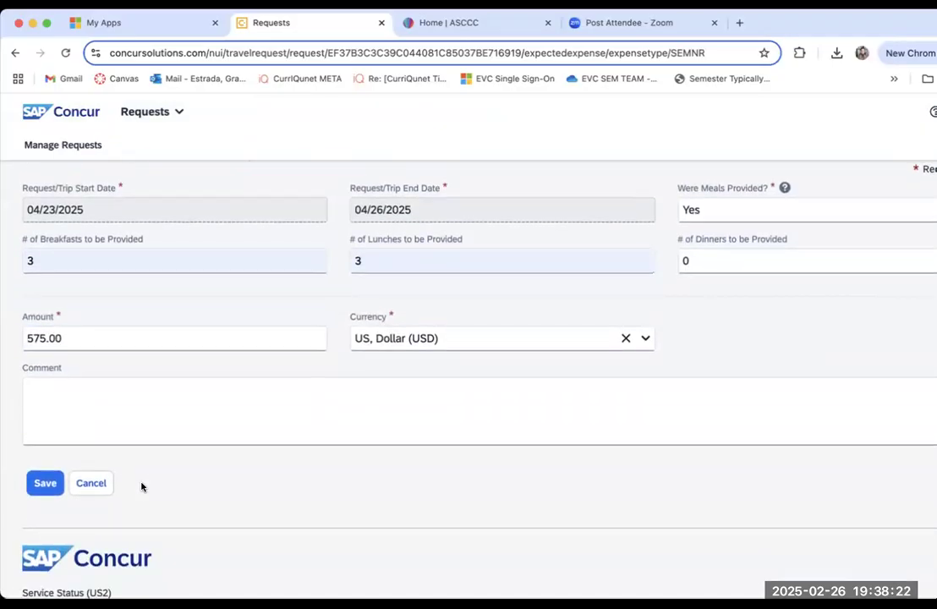
scroll(142, 486, up, 3)
scroll(142, 486, down, 2)
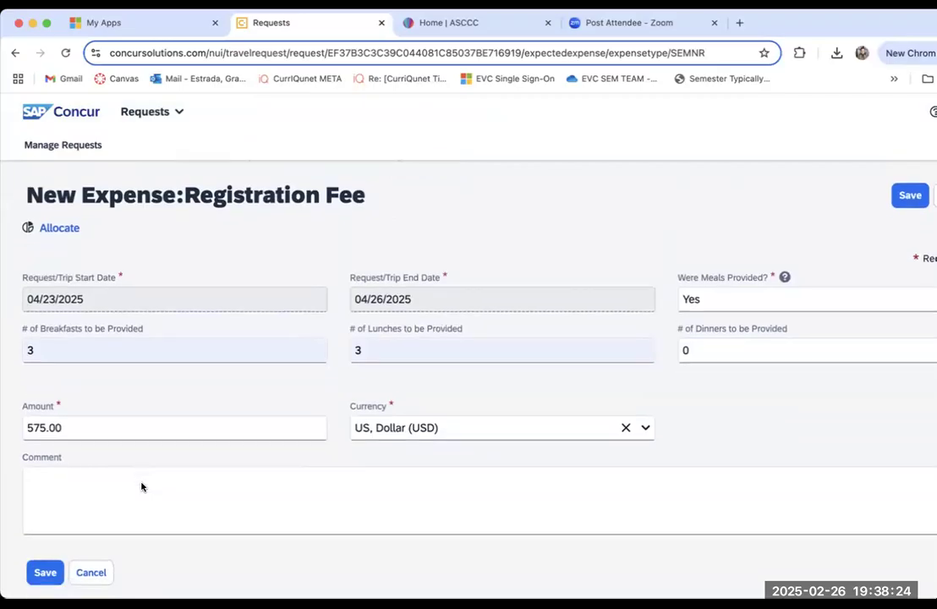
click(45, 515)
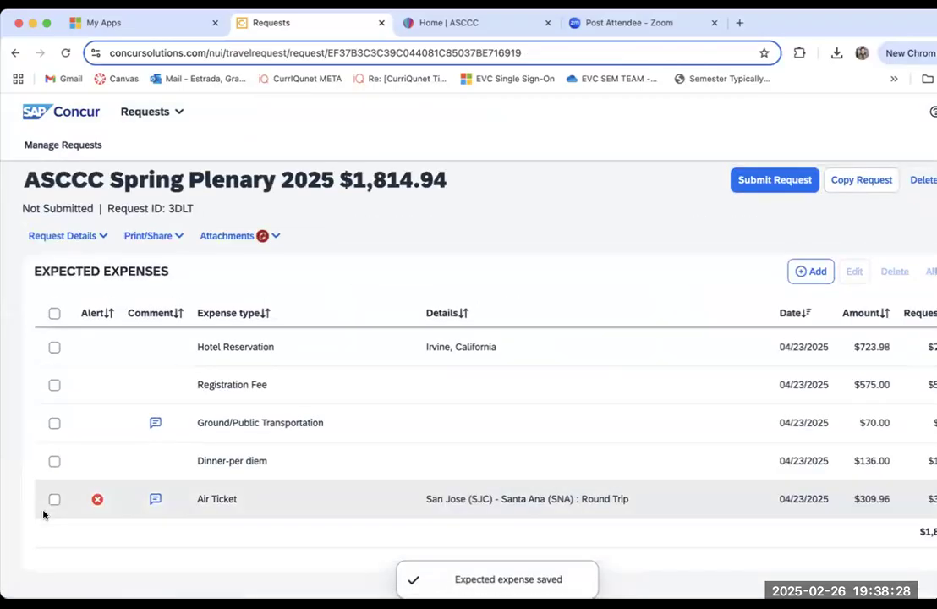
Step: Review the request's attached documents, from the approval email through the flight and hotel confirmations to the route map, and close the viewer
scroll(124, 316, down, 1)
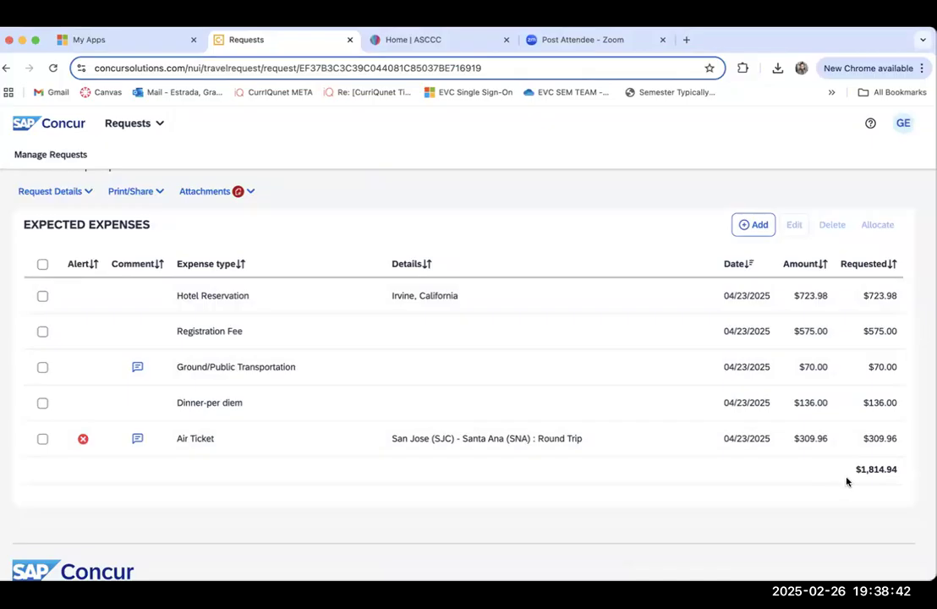
click(200, 191)
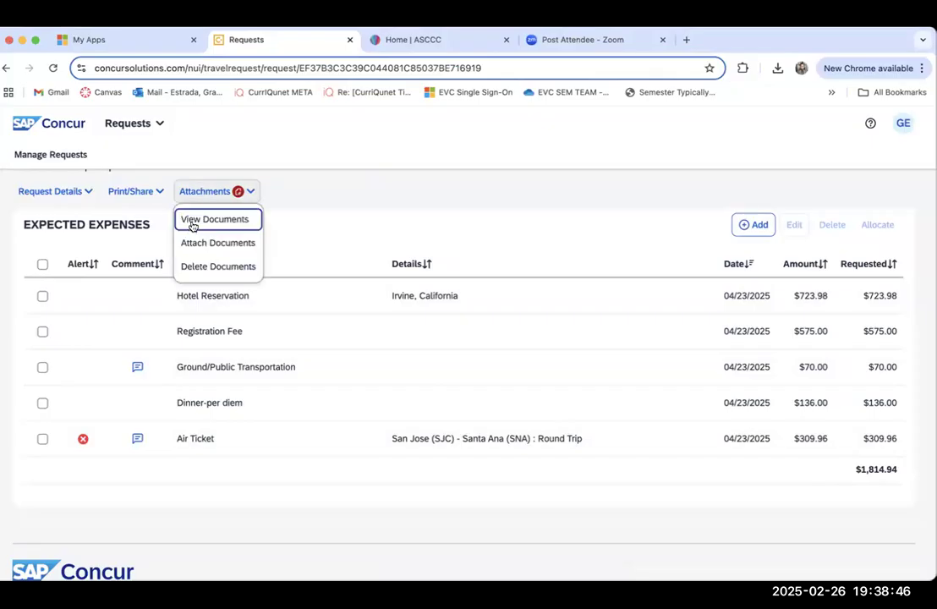
click(192, 221)
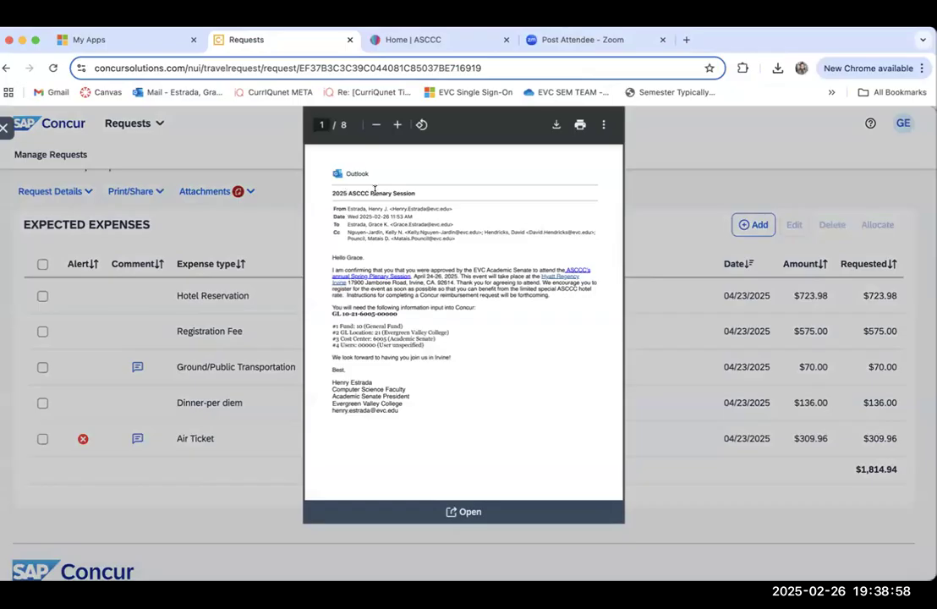
scroll(416, 398, down, 1)
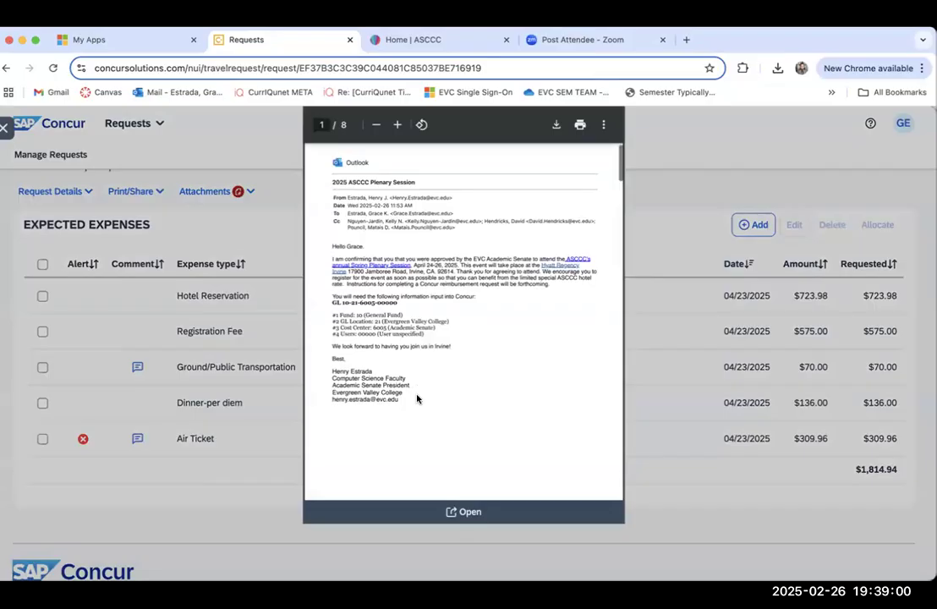
scroll(416, 399, down, 8)
scroll(417, 398, down, 4)
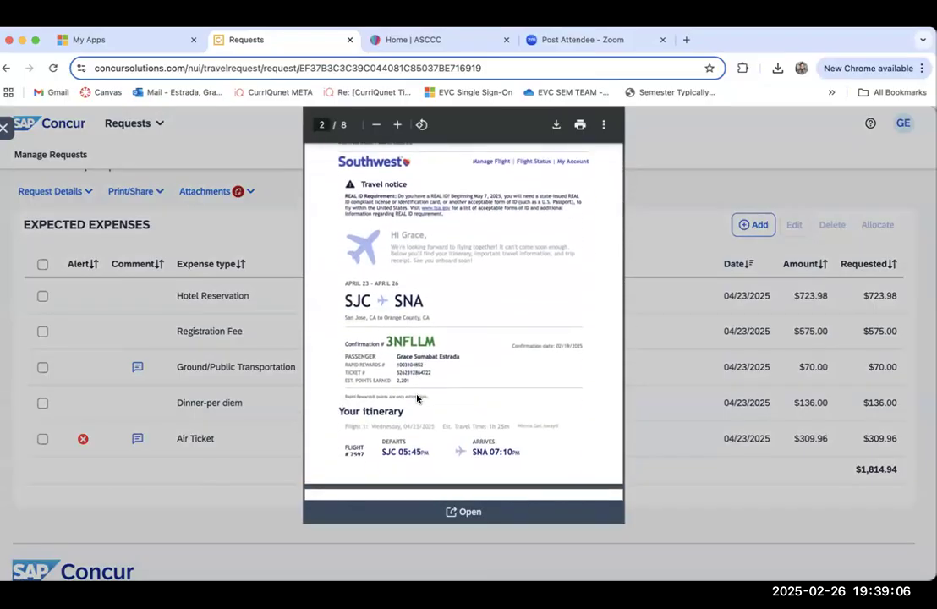
scroll(417, 398, down, 15)
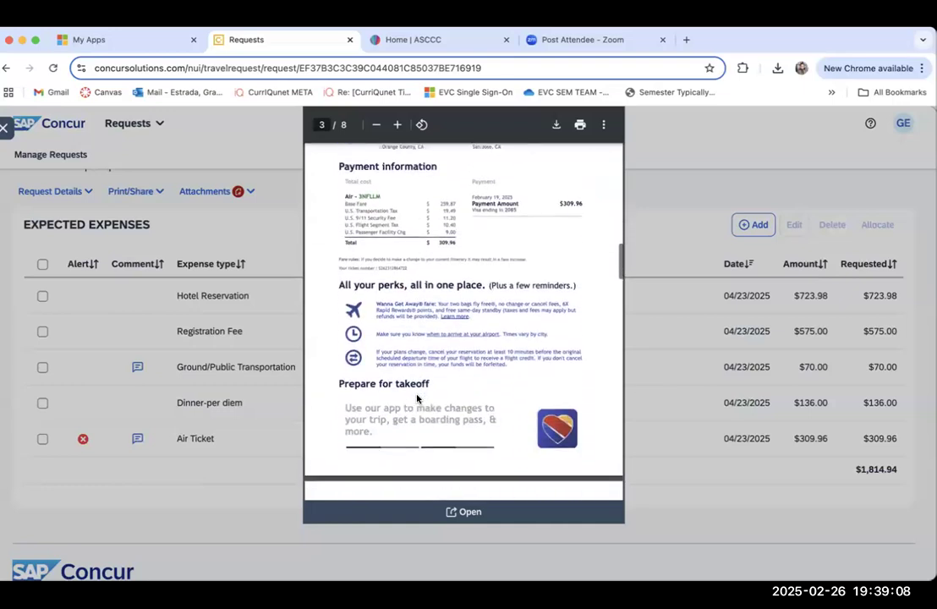
scroll(416, 398, down, 15)
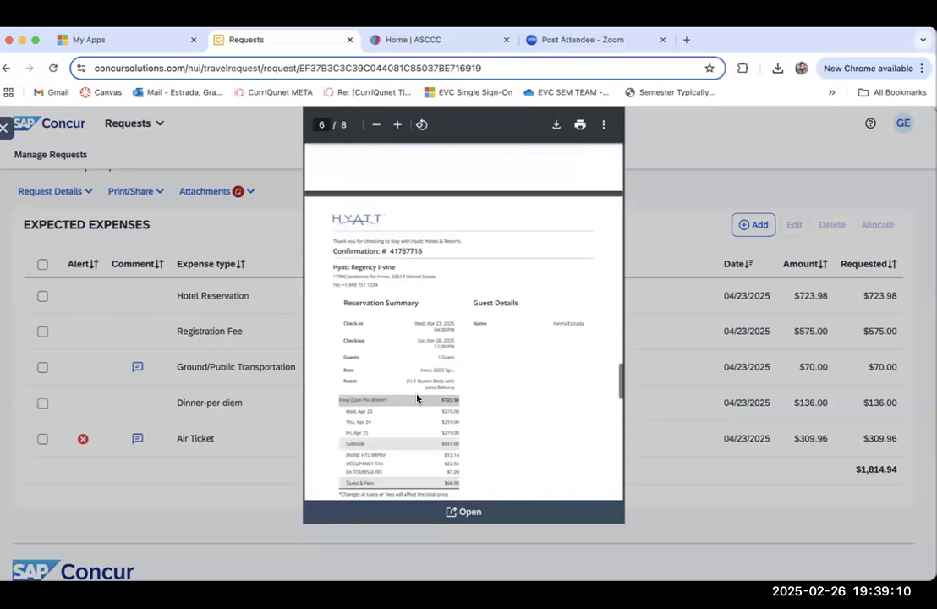
scroll(417, 398, down, 8)
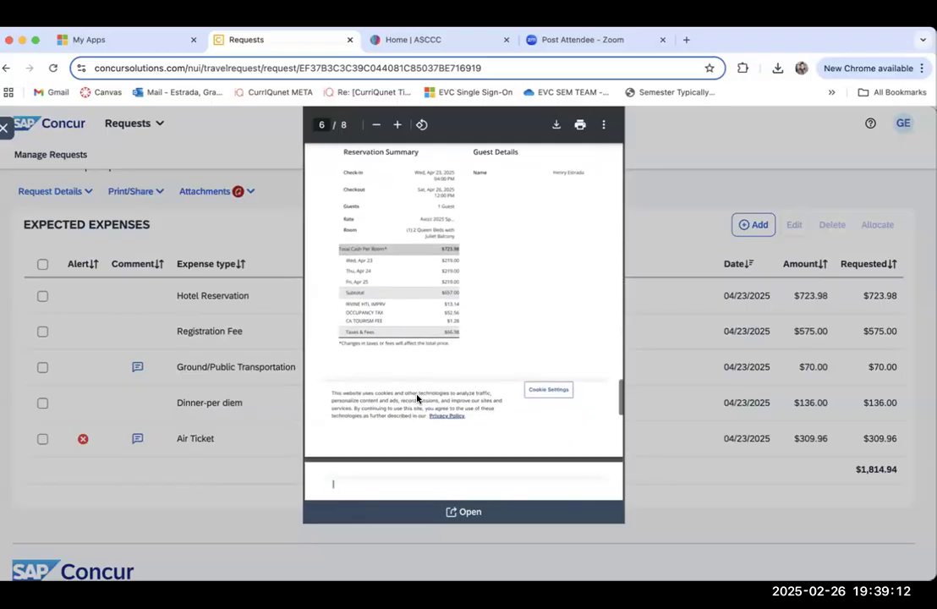
scroll(417, 398, down, 12)
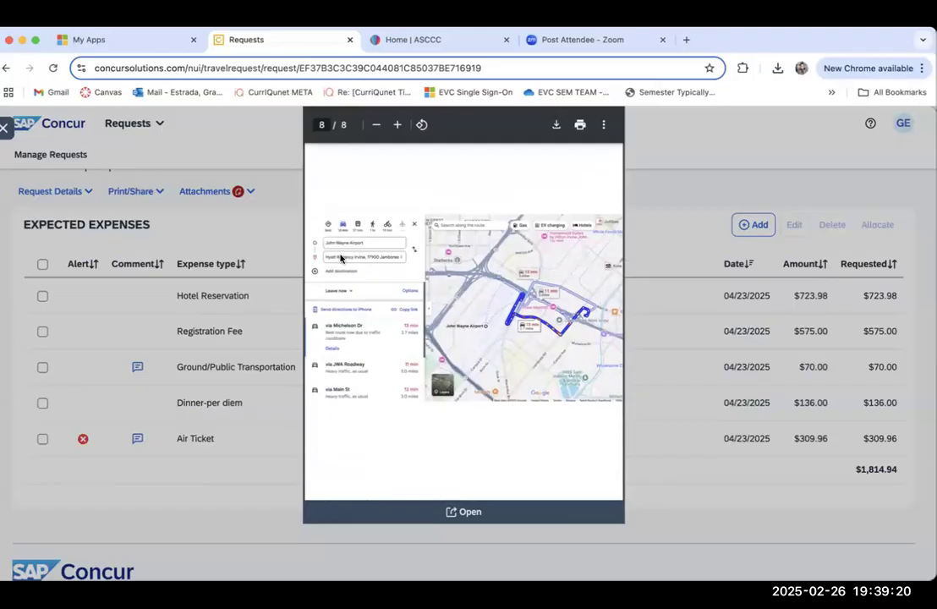
click(660, 156)
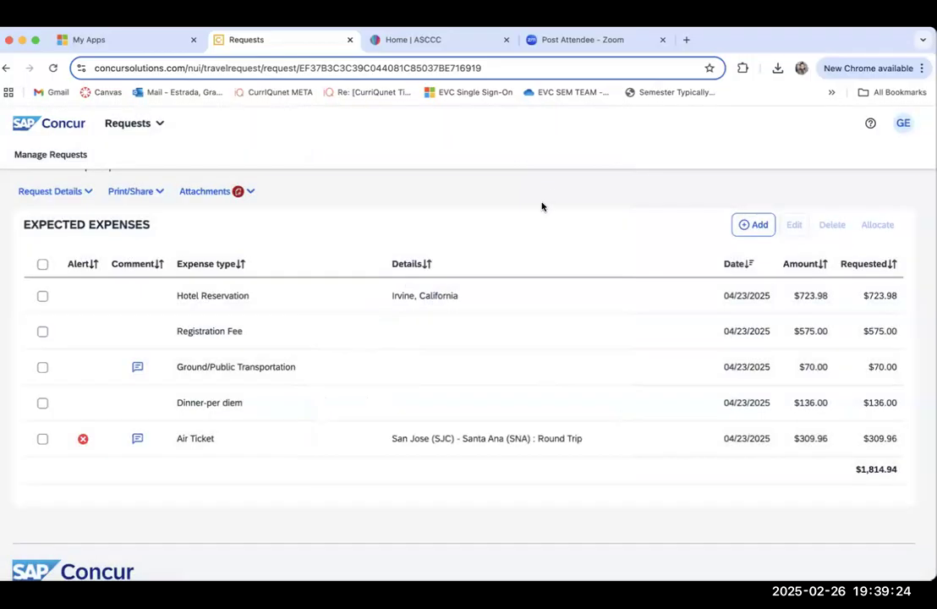